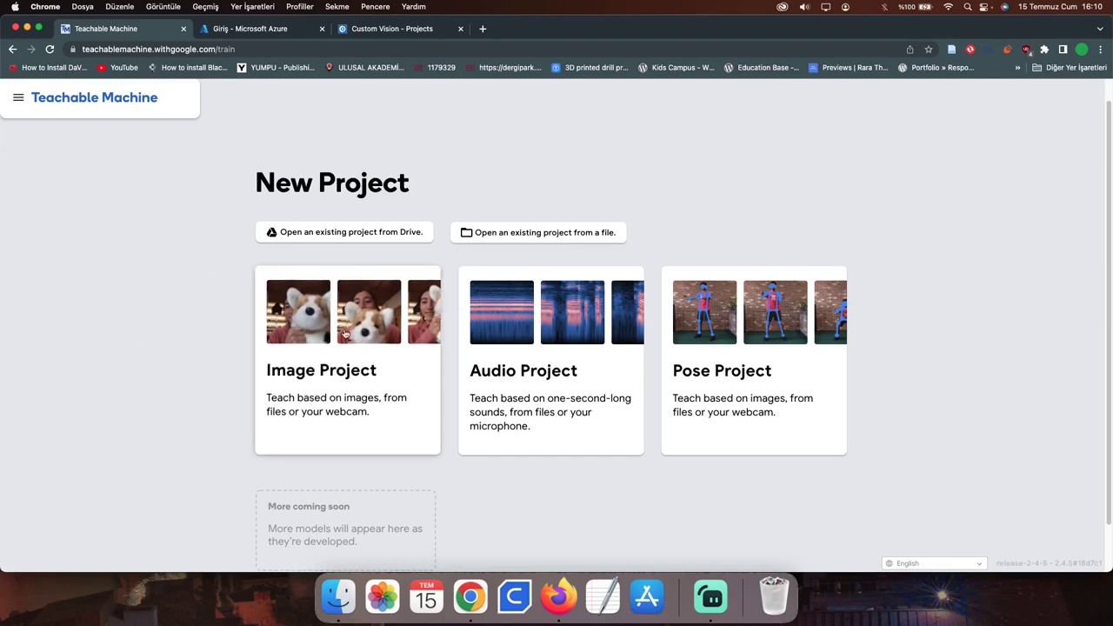
# Create a new image project using the standard image model.
pyautogui.click(345, 365)
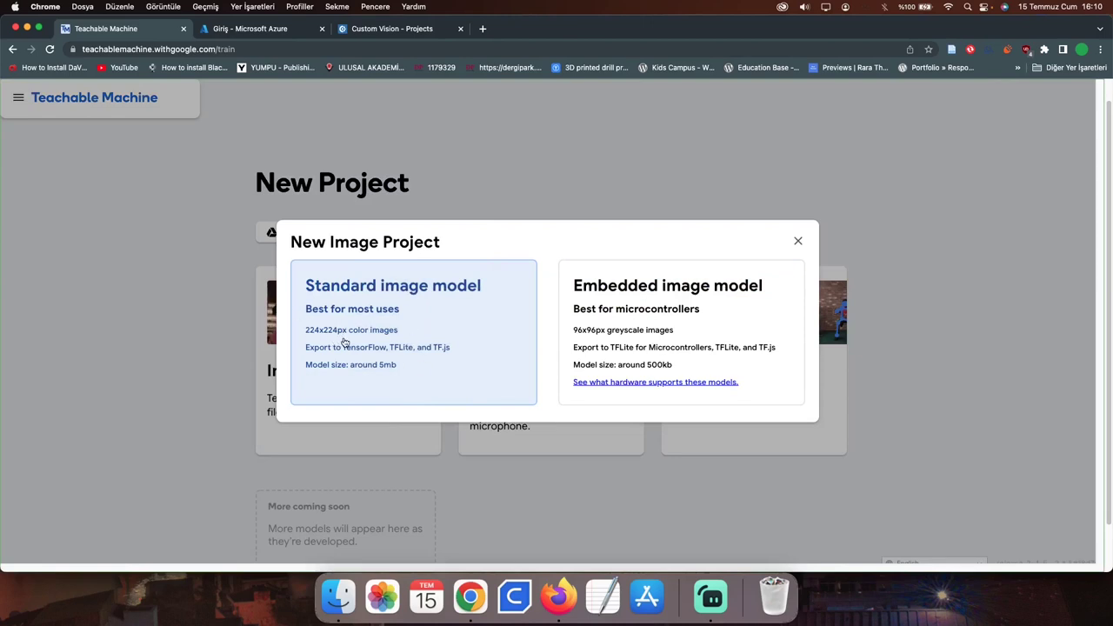
pyautogui.click(371, 329)
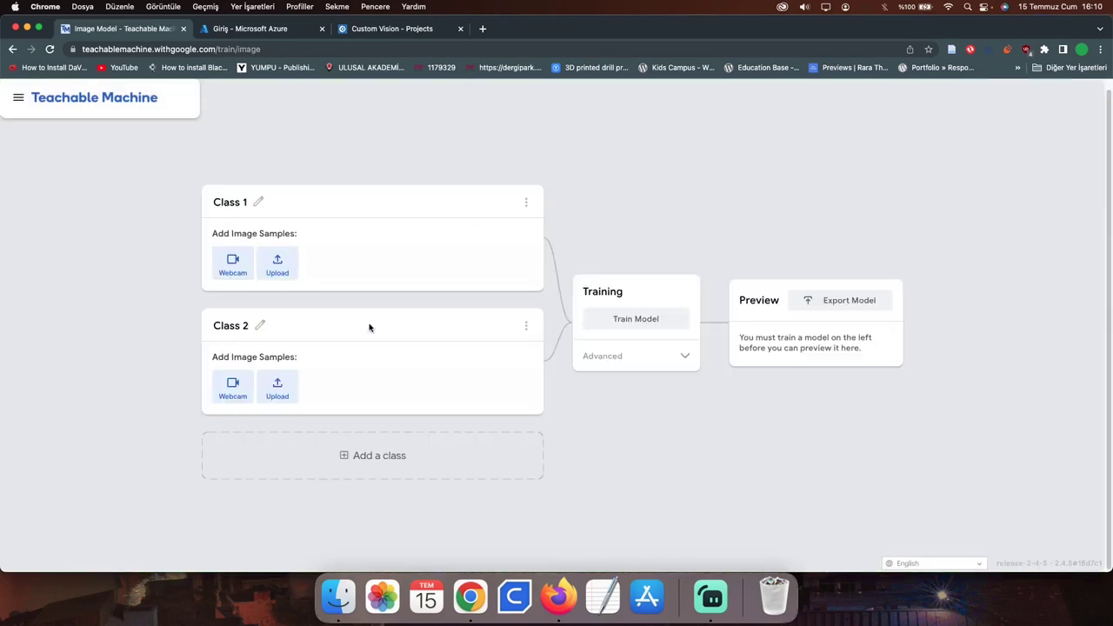
# Rename the first class as Gemi and the second class as Gemi+Gokyuzu.
pyautogui.click(231, 202)
pyautogui.press('BackSpace')
pyautogui.write('Gemi')
pyautogui.click(185, 347)
pyautogui.click(260, 325)
pyautogui.write('Gemi+Gokyuzu')
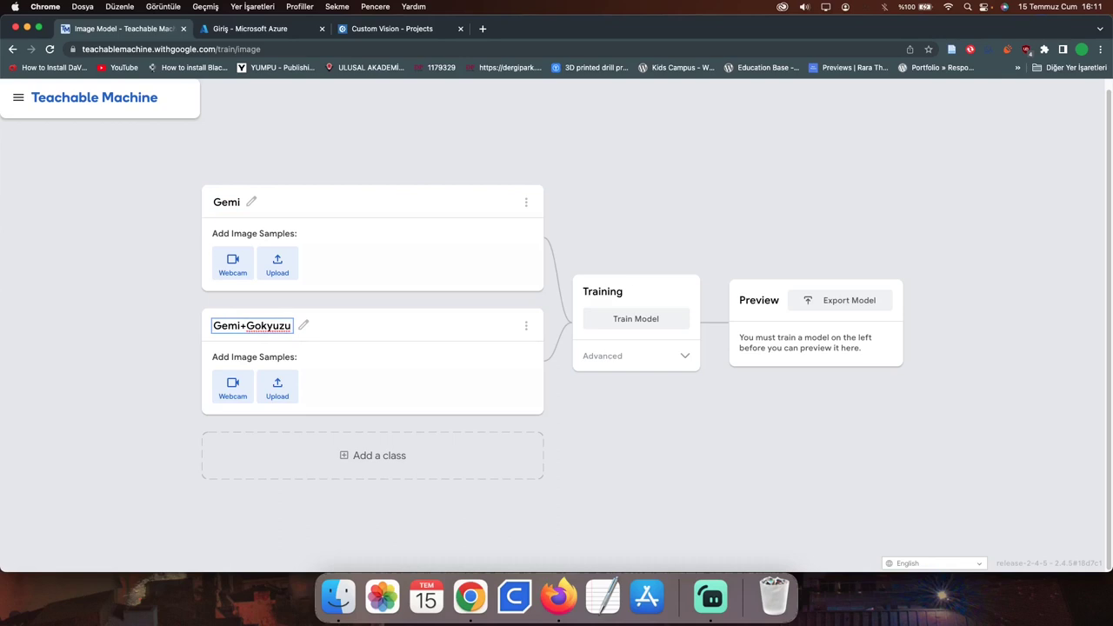
pyautogui.click(117, 320)
# Add Gemi.jpg from the Resimler folder as an image sample of the Gemi class.
pyautogui.click(277, 262)
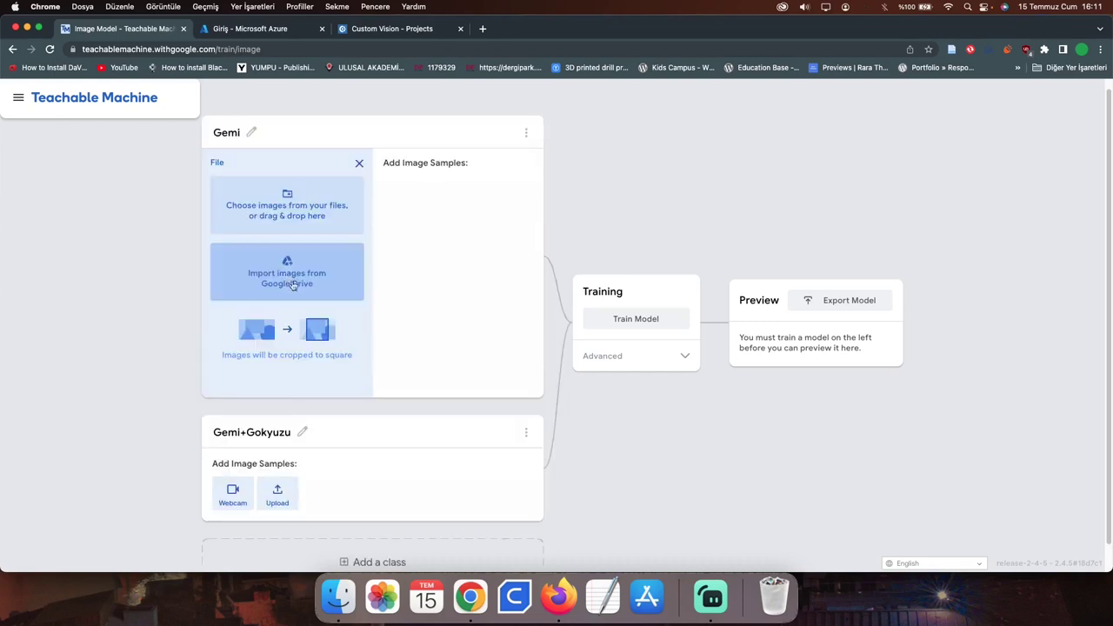
pyautogui.click(265, 224)
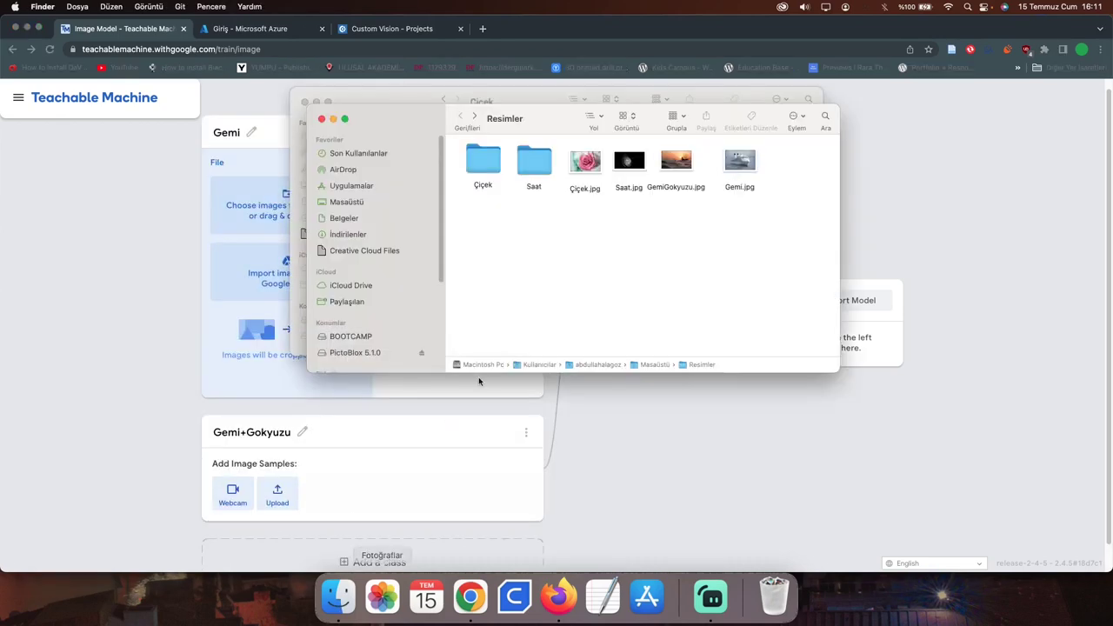
pyautogui.moveTo(417, 114); pyautogui.dragTo(442, 174)
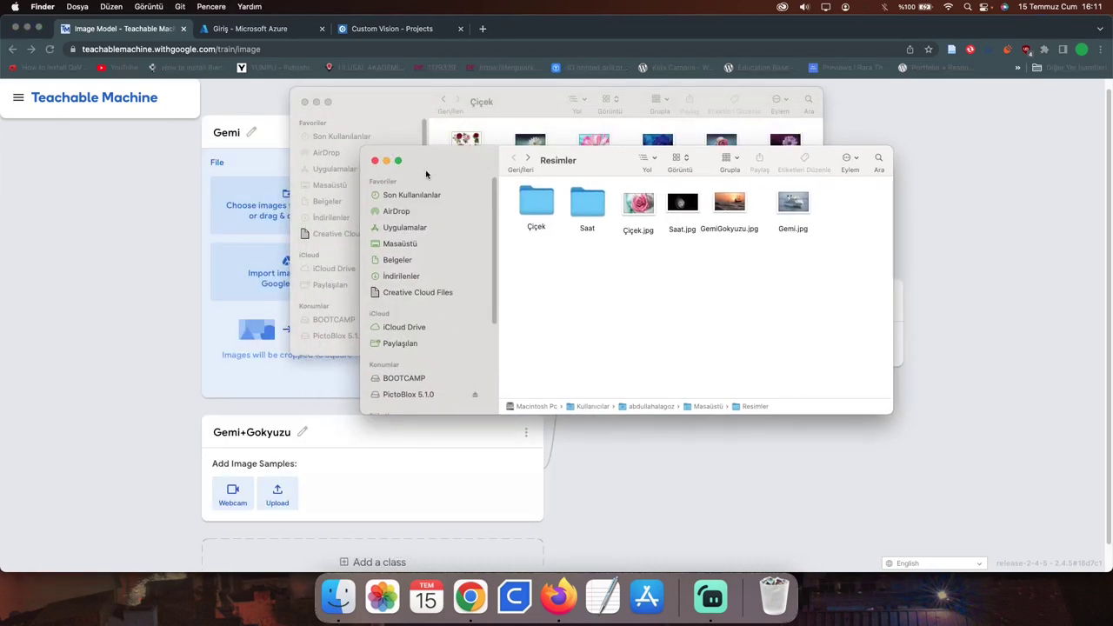
pyautogui.click(372, 161)
pyautogui.click(444, 101)
pyautogui.moveTo(510, 107); pyautogui.dragTo(664, 193)
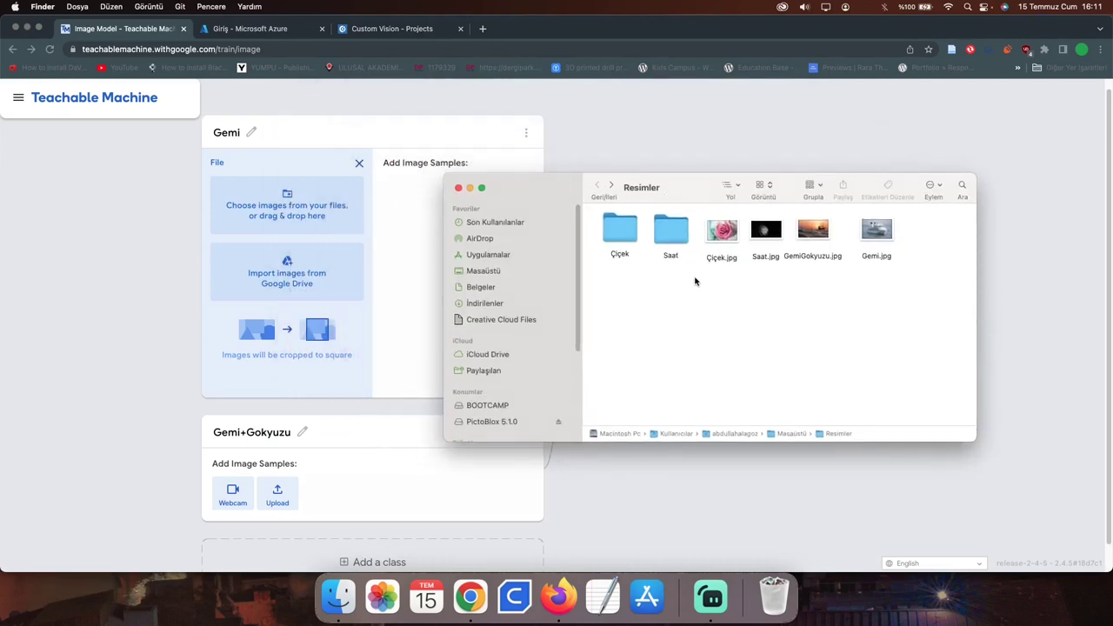
pyautogui.moveTo(669, 187); pyautogui.dragTo(669, 191)
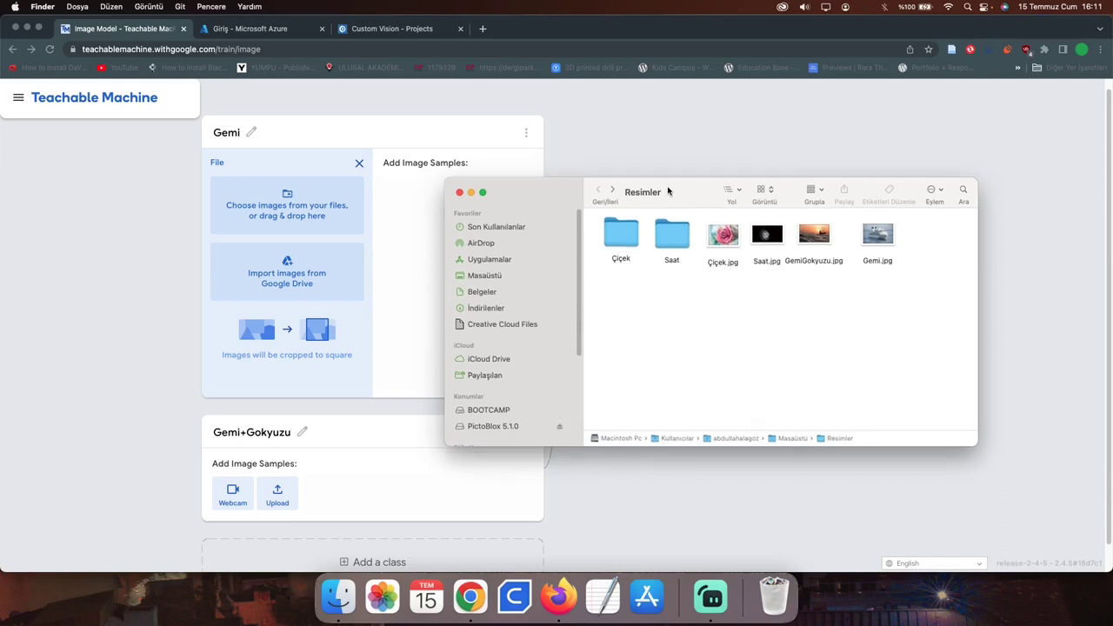
pyautogui.moveTo(878, 233); pyautogui.dragTo(327, 204)
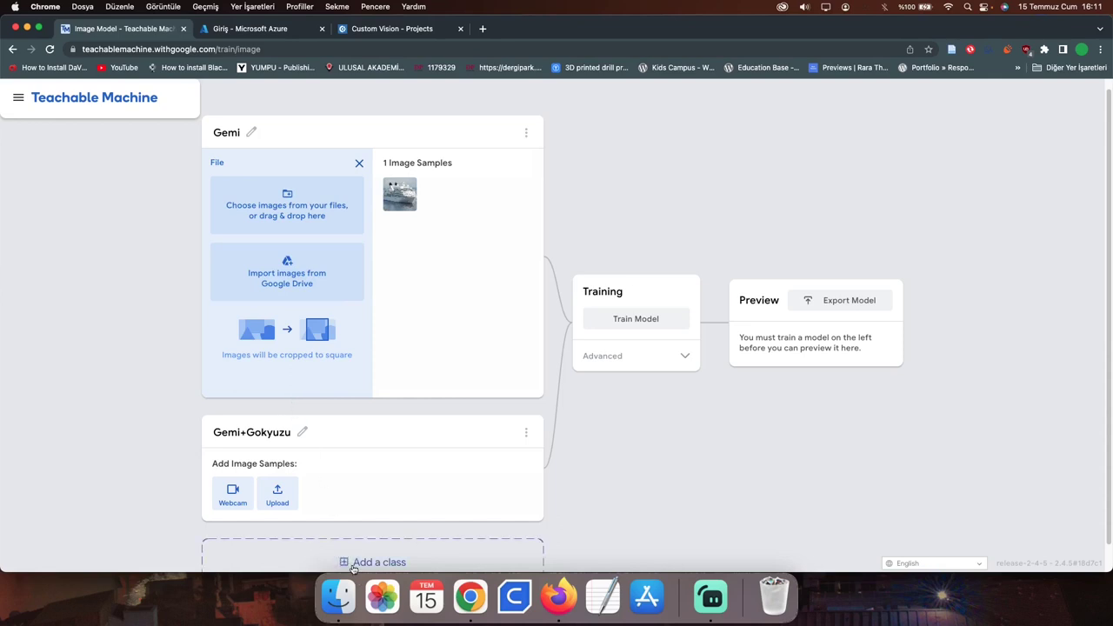
# Add GemiGokyuzu.jpg from the Resimler folder as an image sample of the Gemi+Gokyuzu class.
pyautogui.click(285, 498)
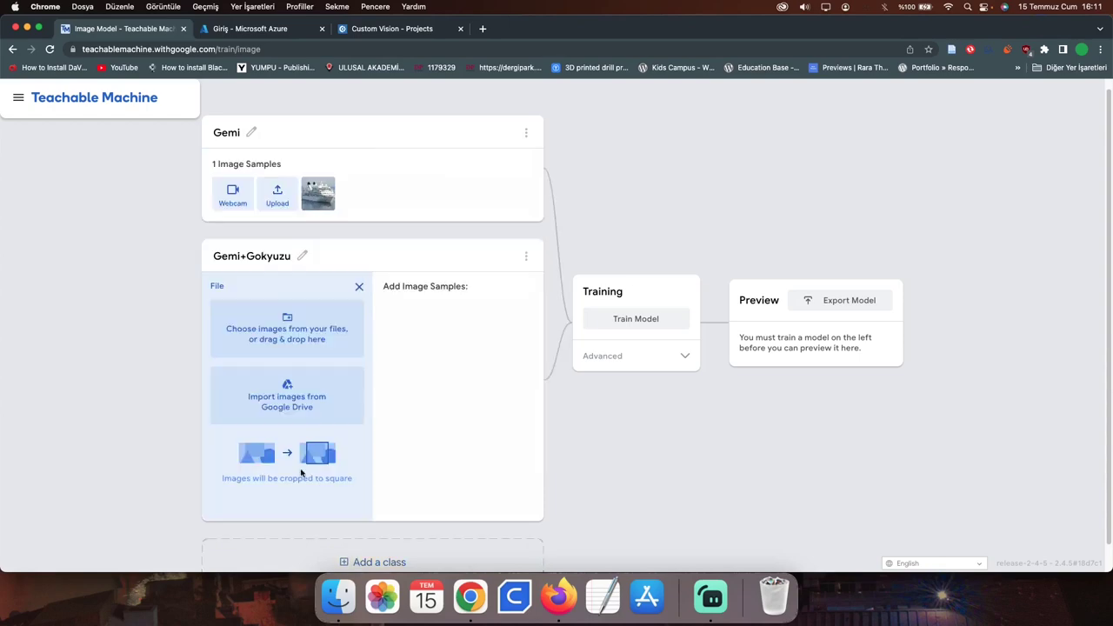
pyautogui.click(298, 339)
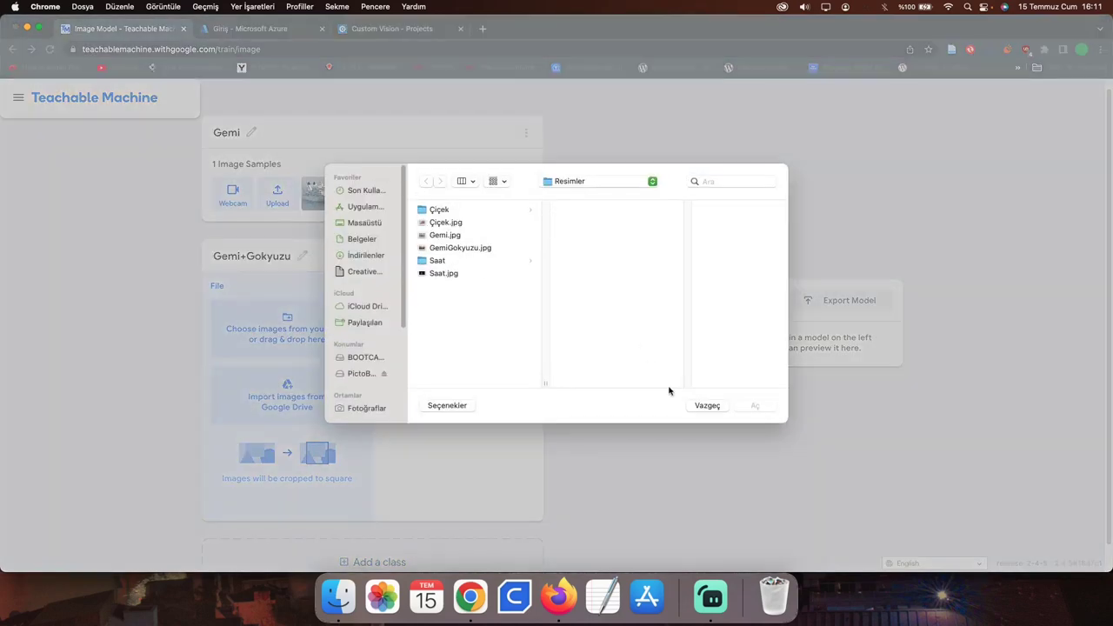
pyautogui.click(707, 407)
pyautogui.click(339, 597)
pyautogui.moveTo(815, 252); pyautogui.dragTo(325, 331)
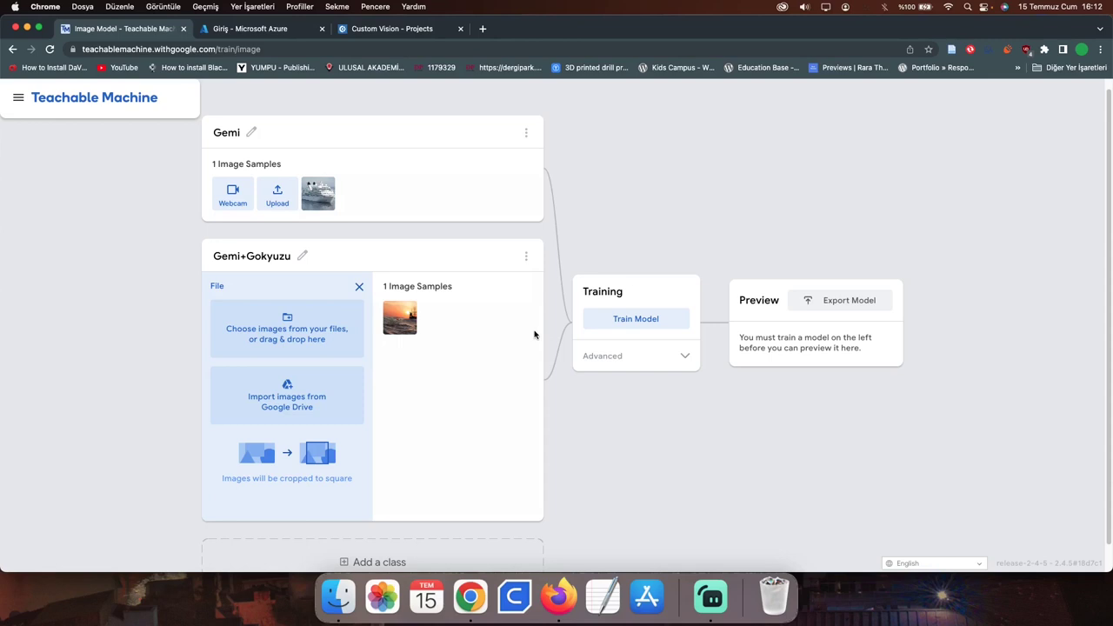
# Train the image model and set the preview input to File instead of the webcam.
pyautogui.click(637, 315)
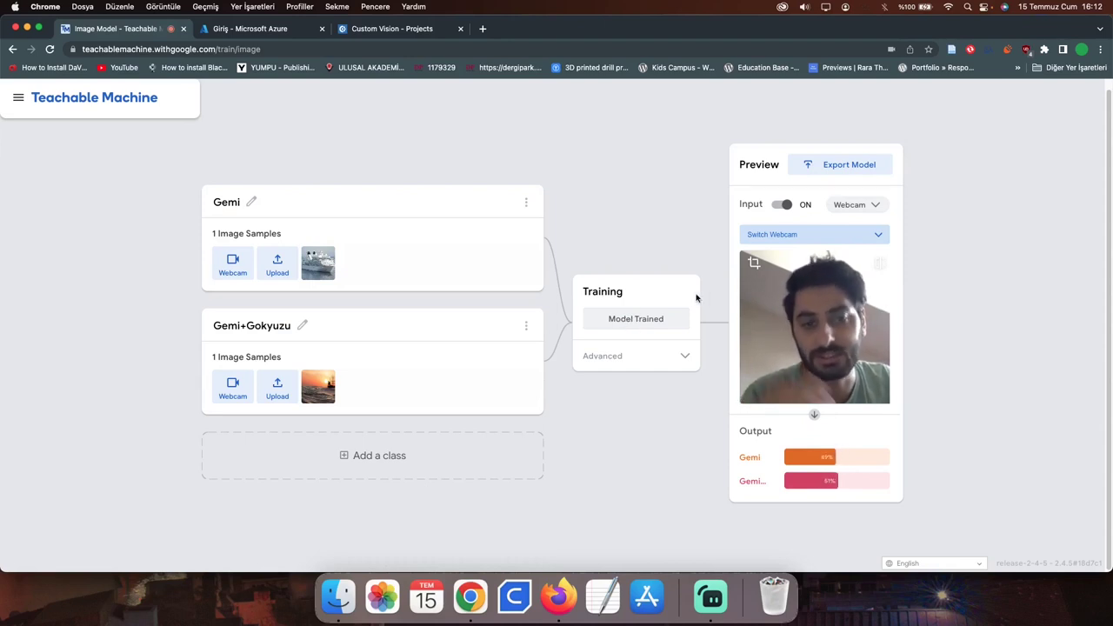
pyautogui.click(847, 206)
pyautogui.click(845, 217)
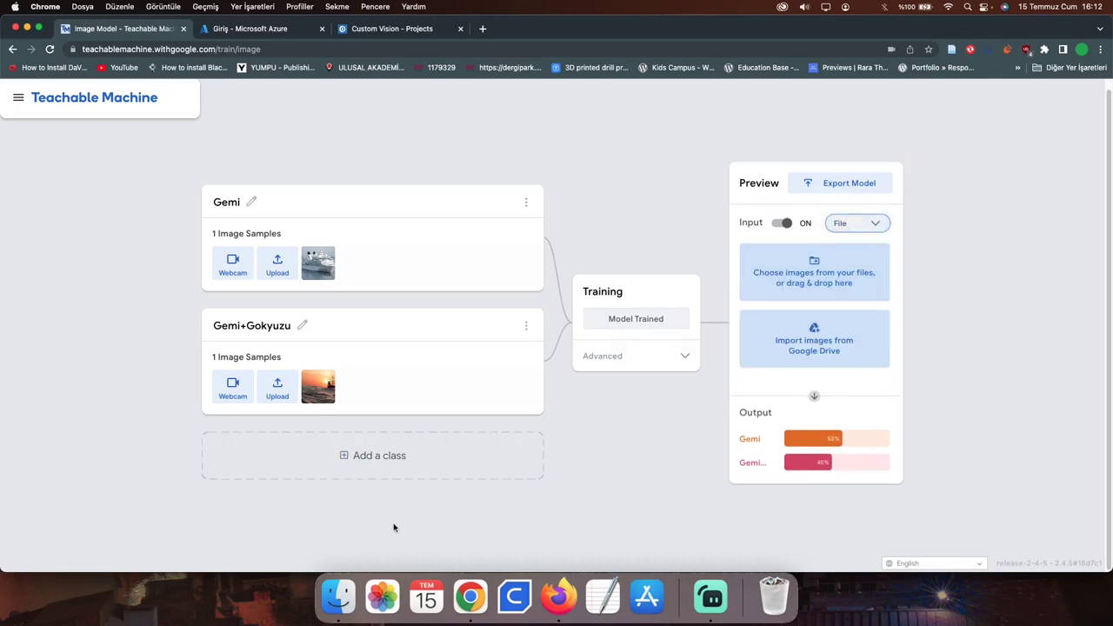
# Test the trained model by loading Gemi.jpg from the Resimler folder into the preview.
pyautogui.click(338, 595)
pyautogui.moveTo(688, 188); pyautogui.dragTo(742, 347)
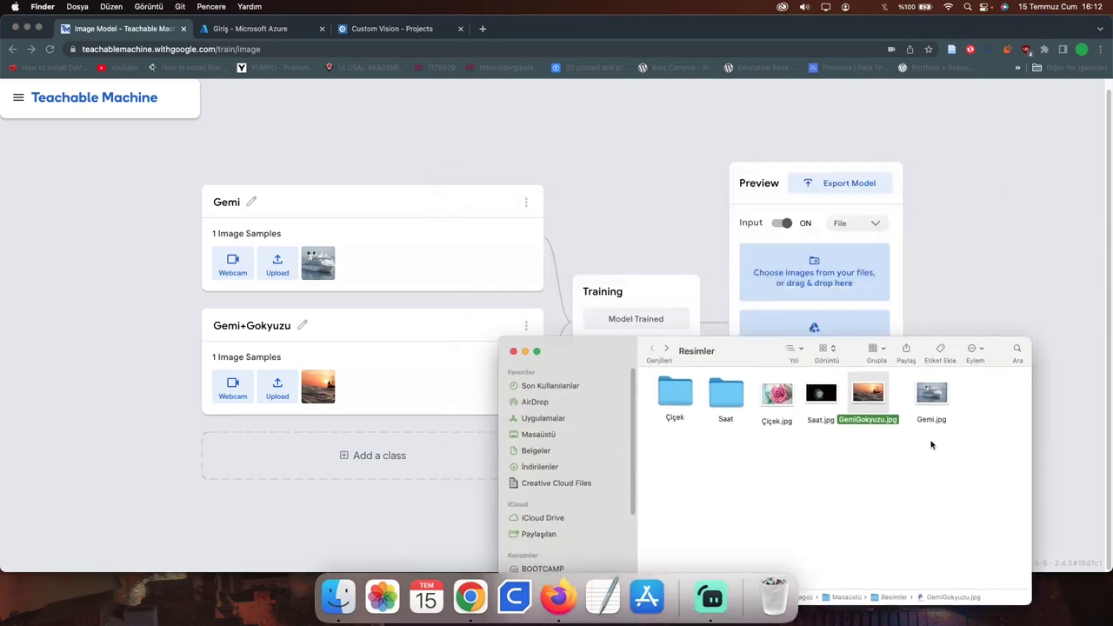
pyautogui.moveTo(738, 345); pyautogui.dragTo(730, 388)
pyautogui.moveTo(923, 435); pyautogui.dragTo(817, 278)
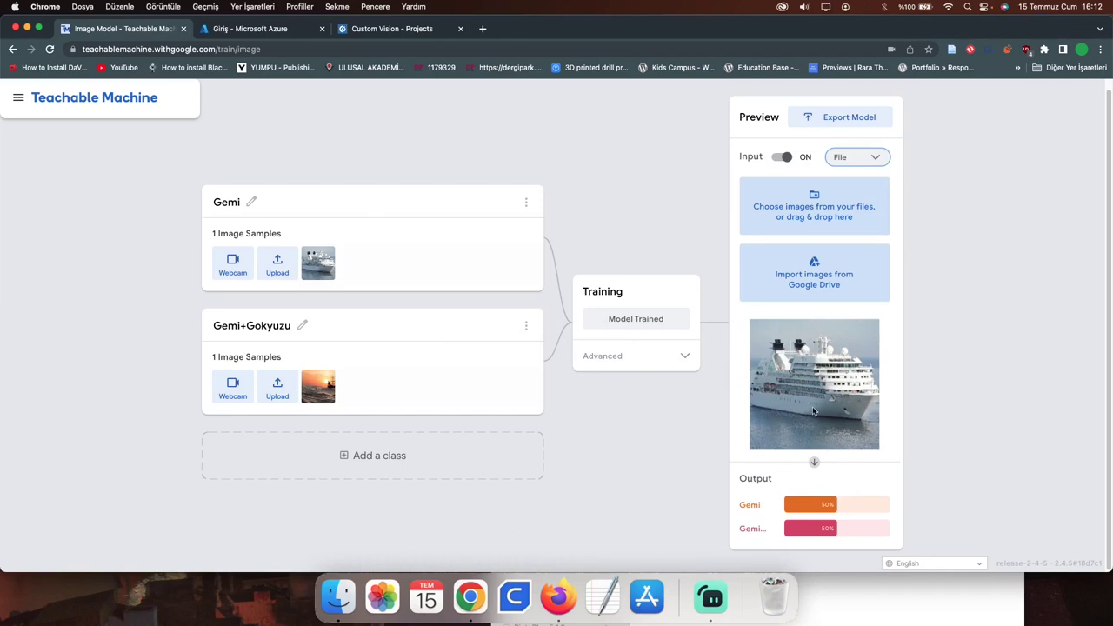
pyautogui.click(830, 504)
# Test the trained model with GemiGokyuzu.jpg from the Resimler folder in the preview.
pyautogui.moveTo(331, 401)
pyautogui.click(338, 596)
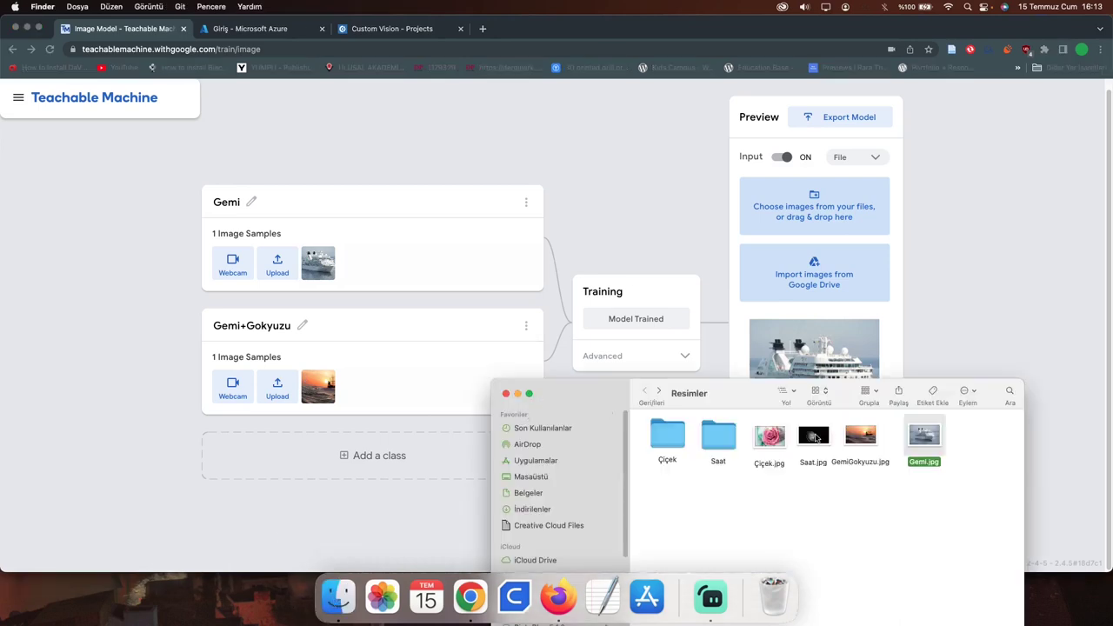
pyautogui.moveTo(860, 435); pyautogui.dragTo(818, 222)
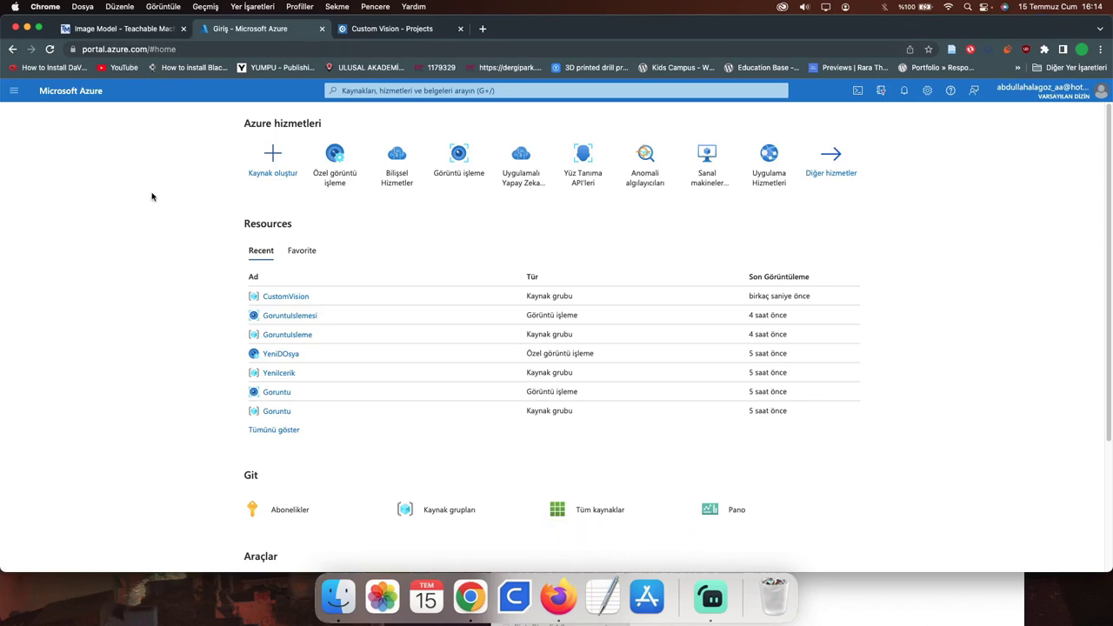
# In the Azure portal, open the full list of services and examine its categories, especially Yapay zeka + machine learning.
pyautogui.click(849, 167)
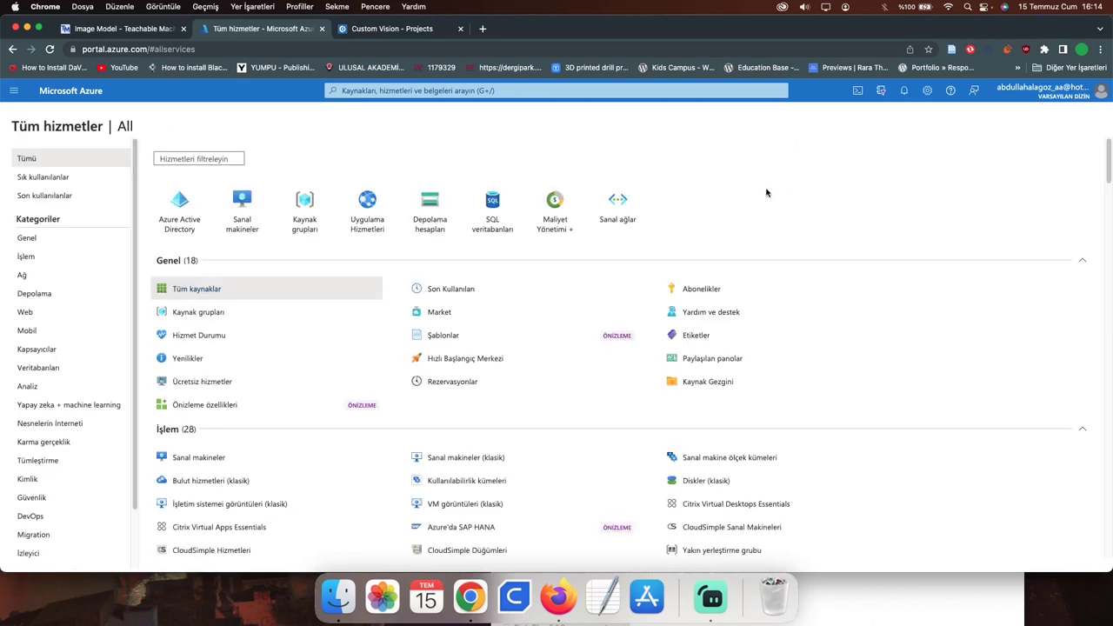
pyautogui.scroll(-2, 243, 252)
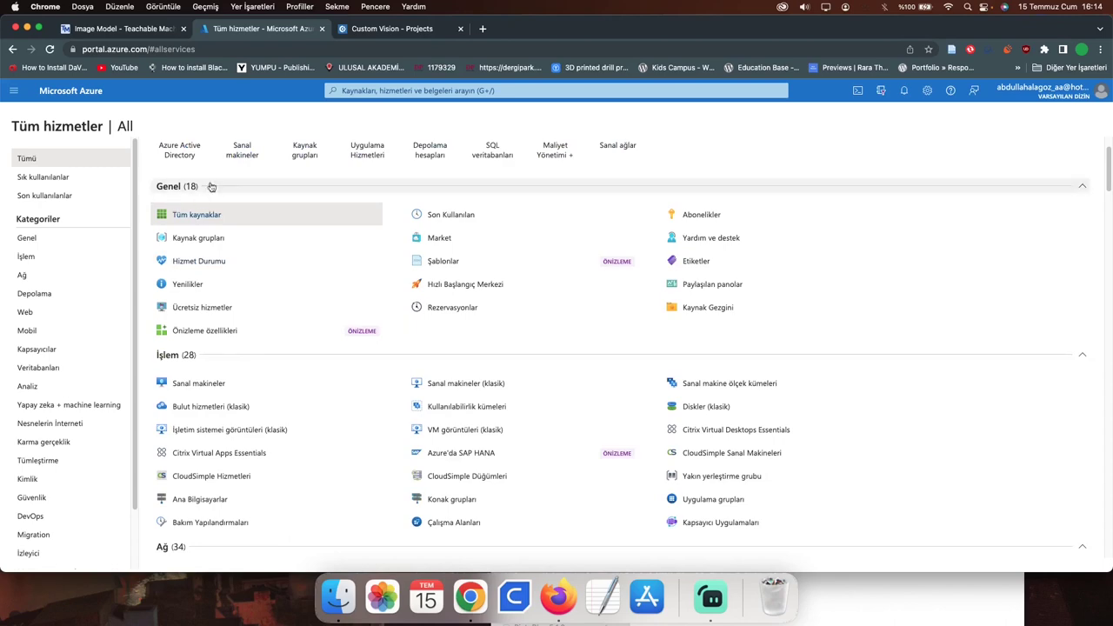
pyautogui.scroll(-2, 200, 196)
pyautogui.scroll(-7, 473, 353)
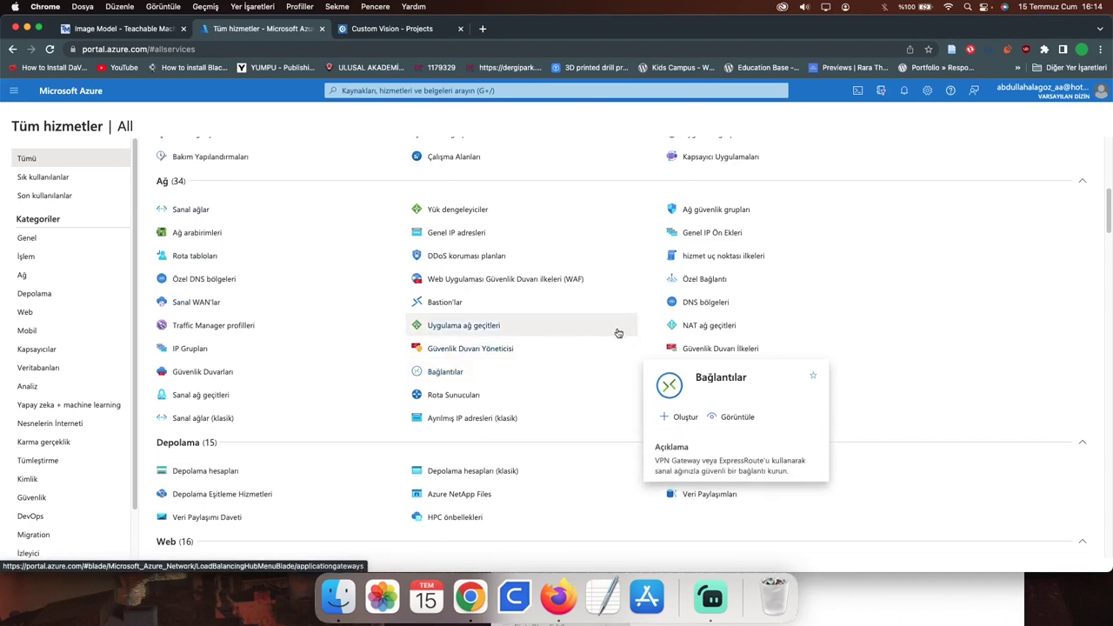
pyautogui.moveTo(618, 333)
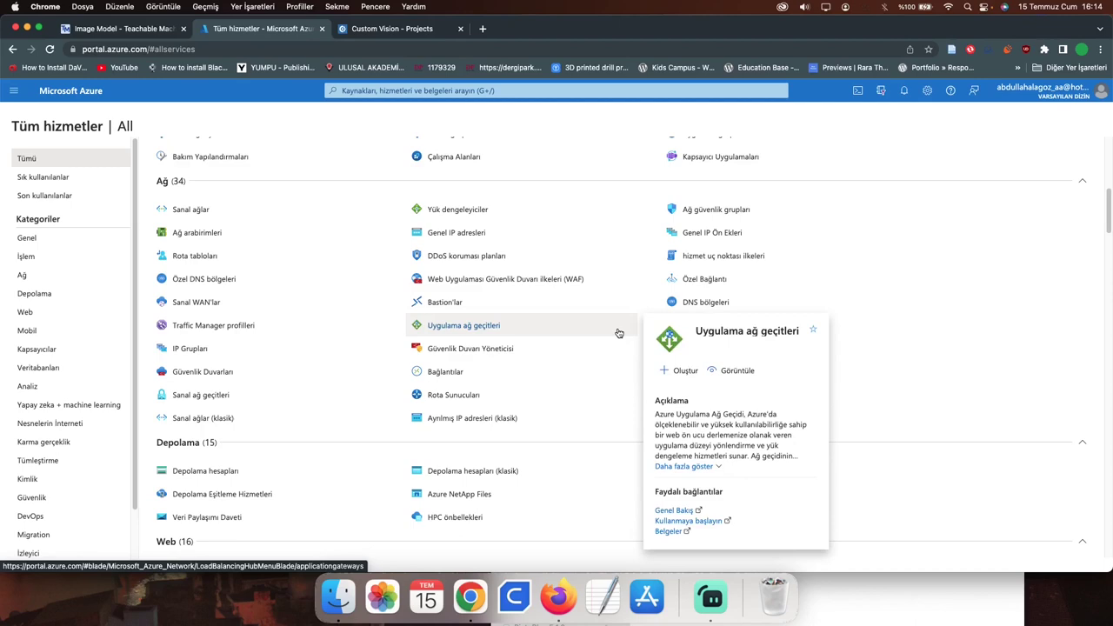
pyautogui.scroll(-4, 411, 236)
pyautogui.scroll(-4, 415, 224)
pyautogui.scroll(-10, 452, 246)
pyautogui.scroll(-2, 452, 251)
pyautogui.scroll(-5, 293, 246)
pyautogui.scroll(6, 261, 241)
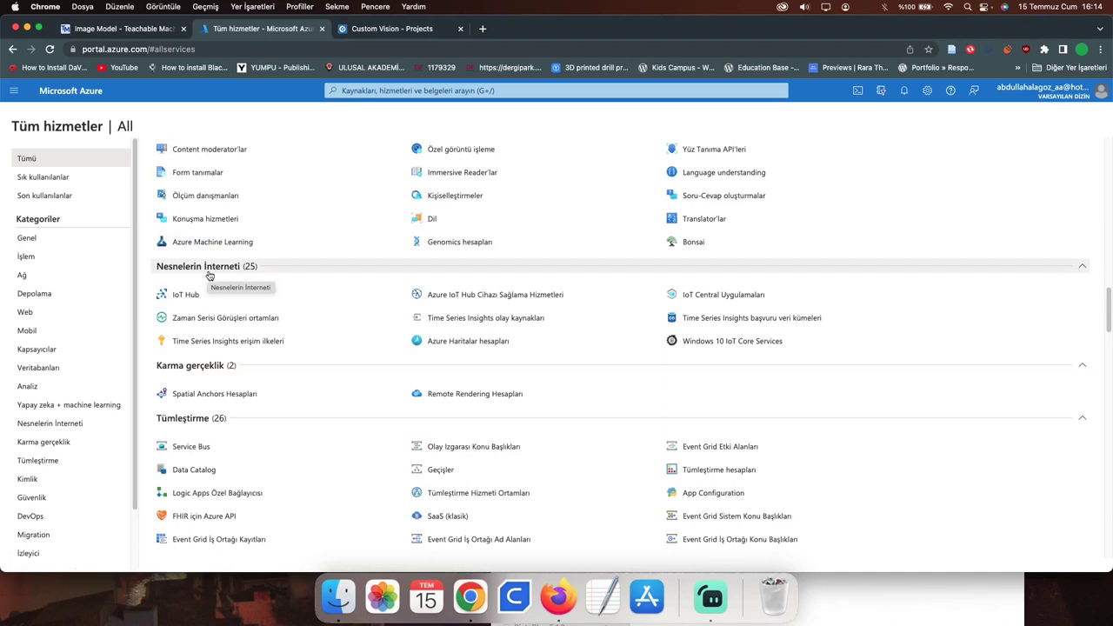
pyautogui.scroll(-10, 274, 300)
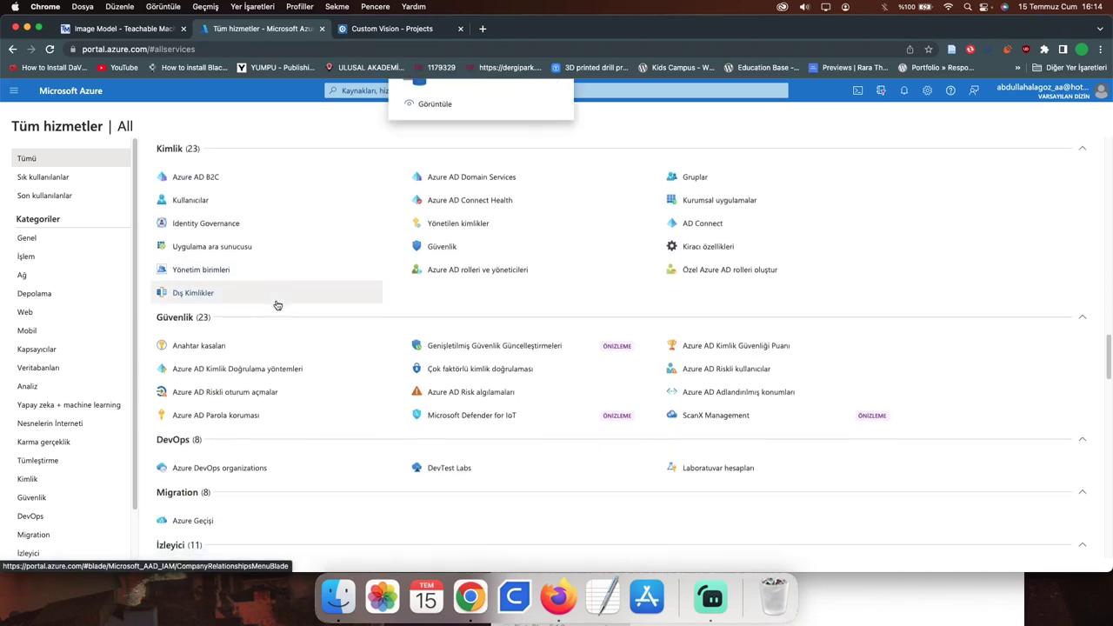
pyautogui.scroll(-10, 278, 306)
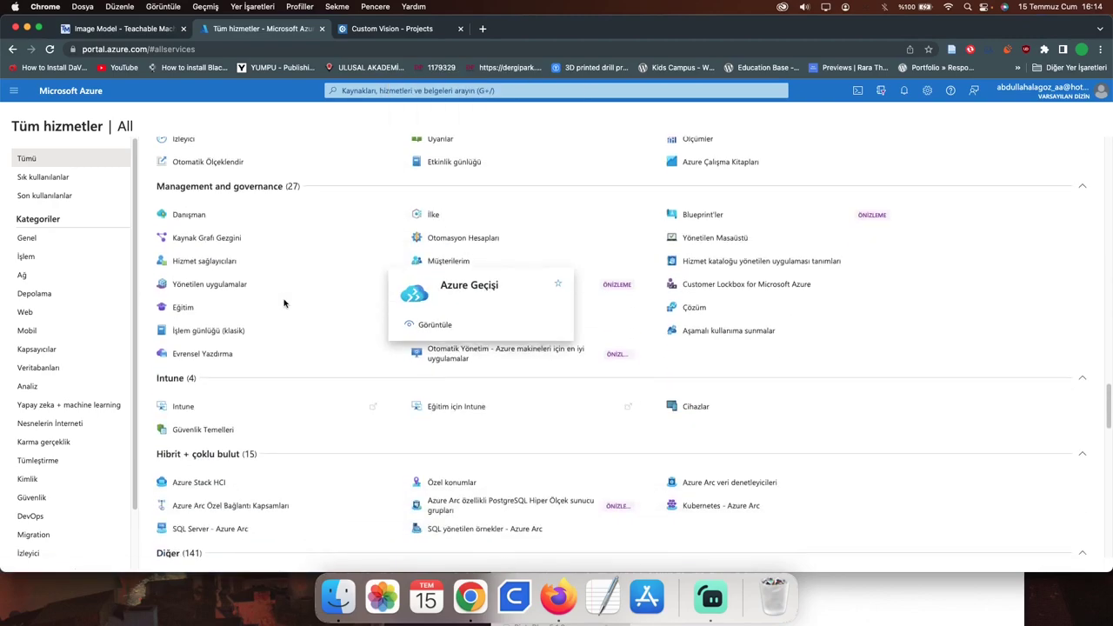
pyautogui.scroll(-15, 284, 302)
pyautogui.scroll(15, 283, 304)
pyautogui.scroll(10, 291, 334)
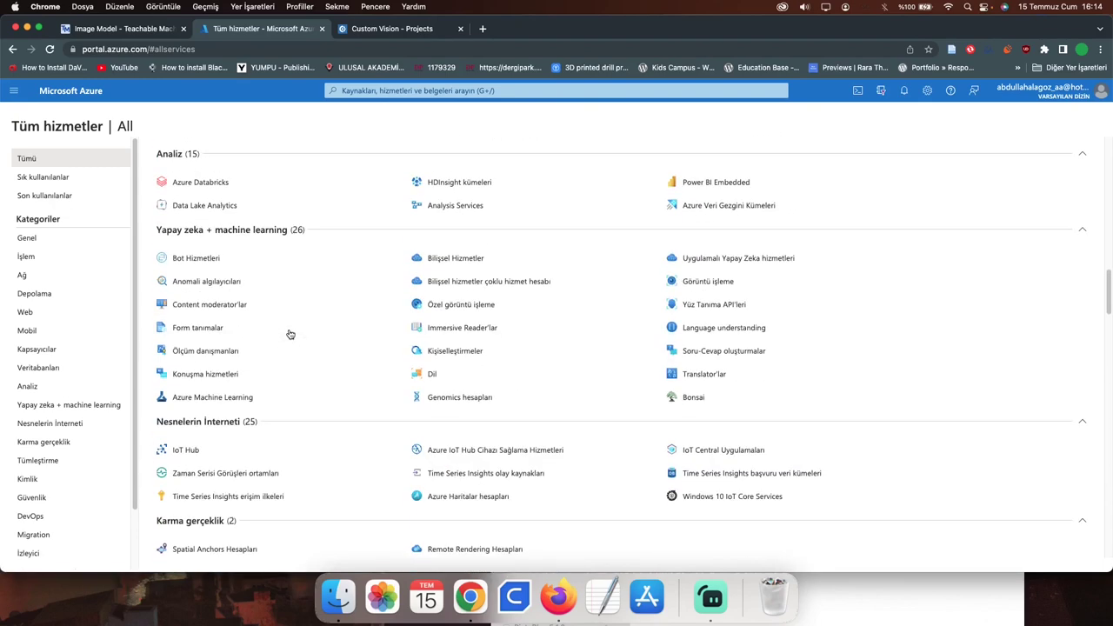
pyautogui.scroll(1, 288, 331)
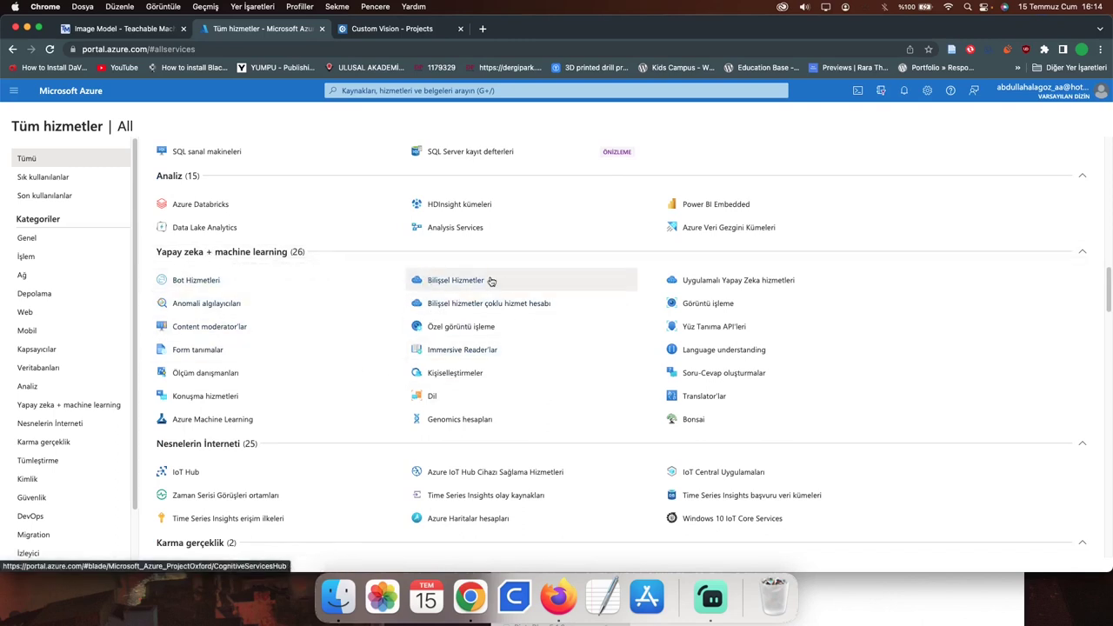
pyautogui.moveTo(482, 282)
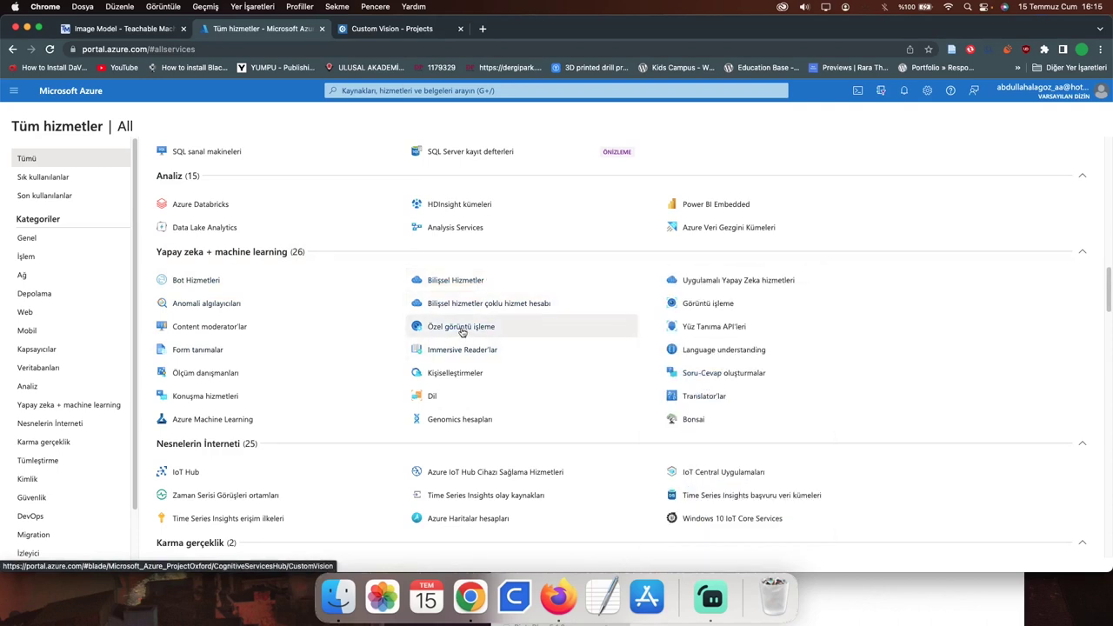
# Open the Özel görüntü işleme service and start creating a new custom vision resource.
pyautogui.click(376, 33)
pyautogui.click(234, 34)
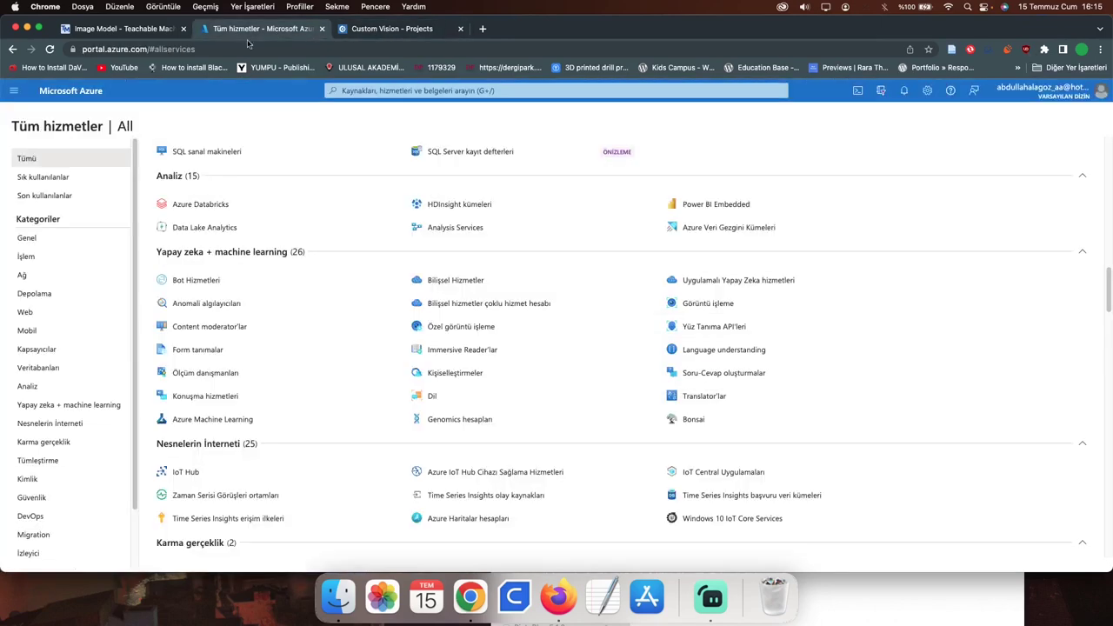
pyautogui.click(451, 333)
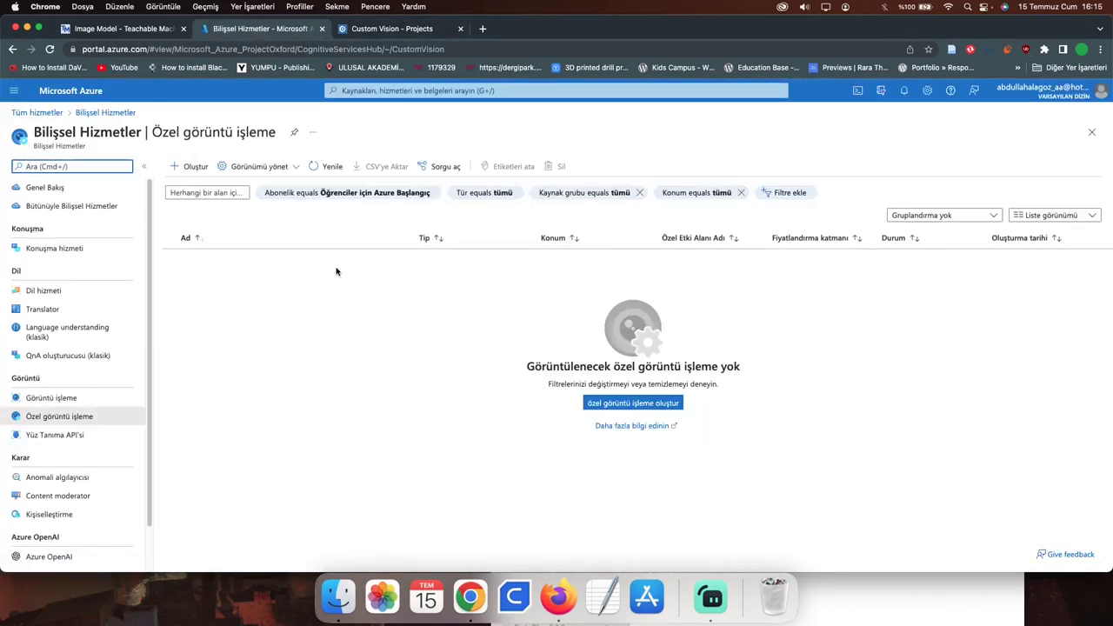
pyautogui.click(644, 404)
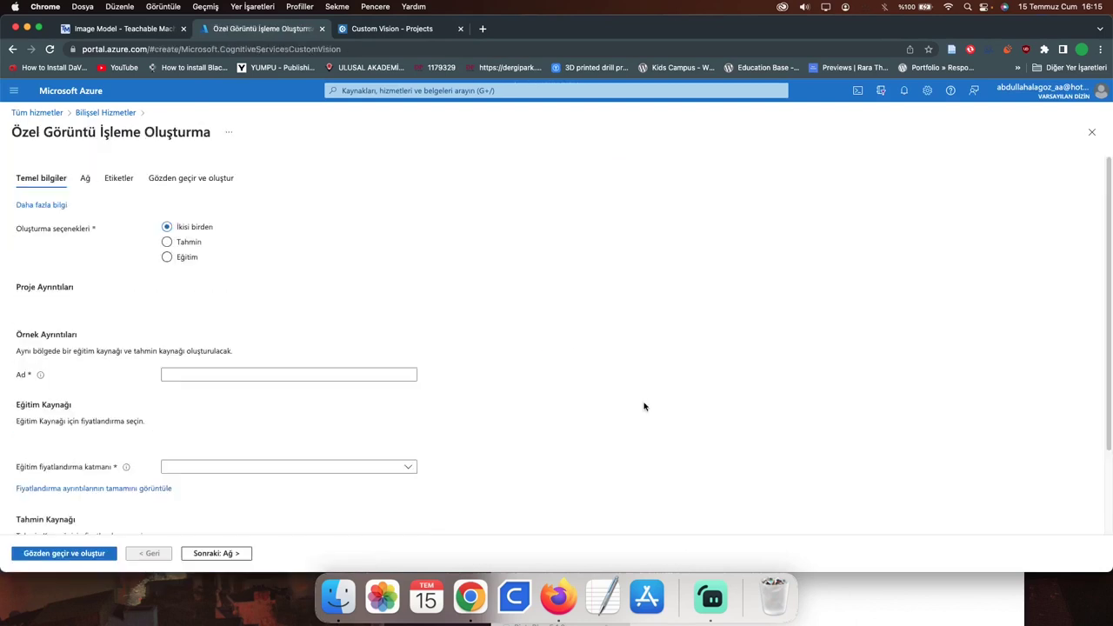
# Keep the Ücretsiz Deneme subscription and create a new resource group named CustomVisionGoruntu.
pyautogui.click(287, 342)
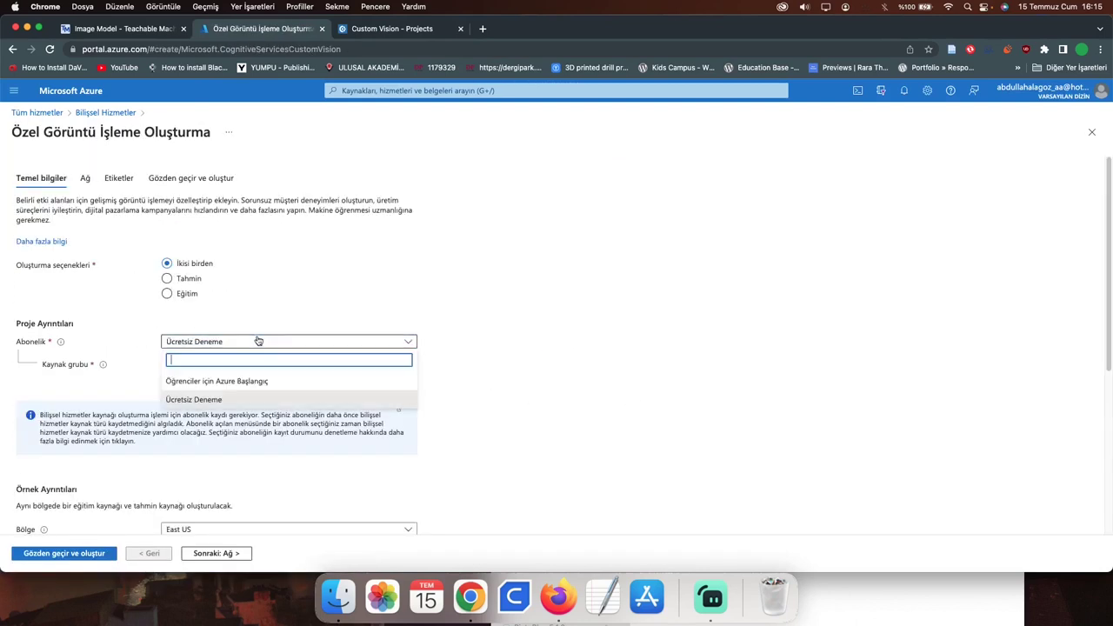
pyautogui.click(487, 391)
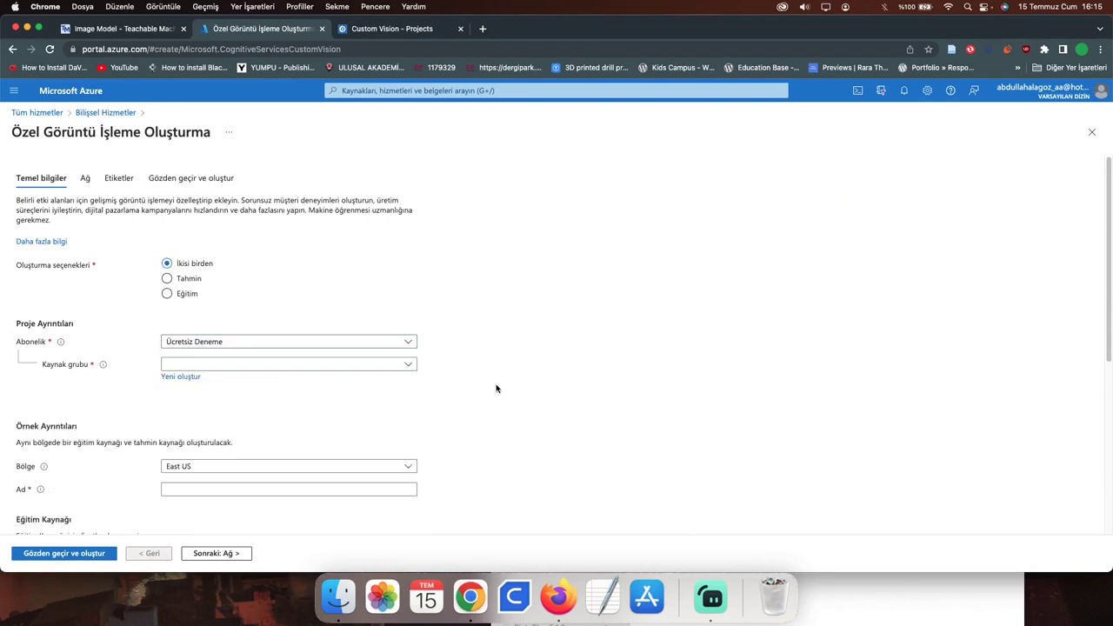
pyautogui.click(194, 381)
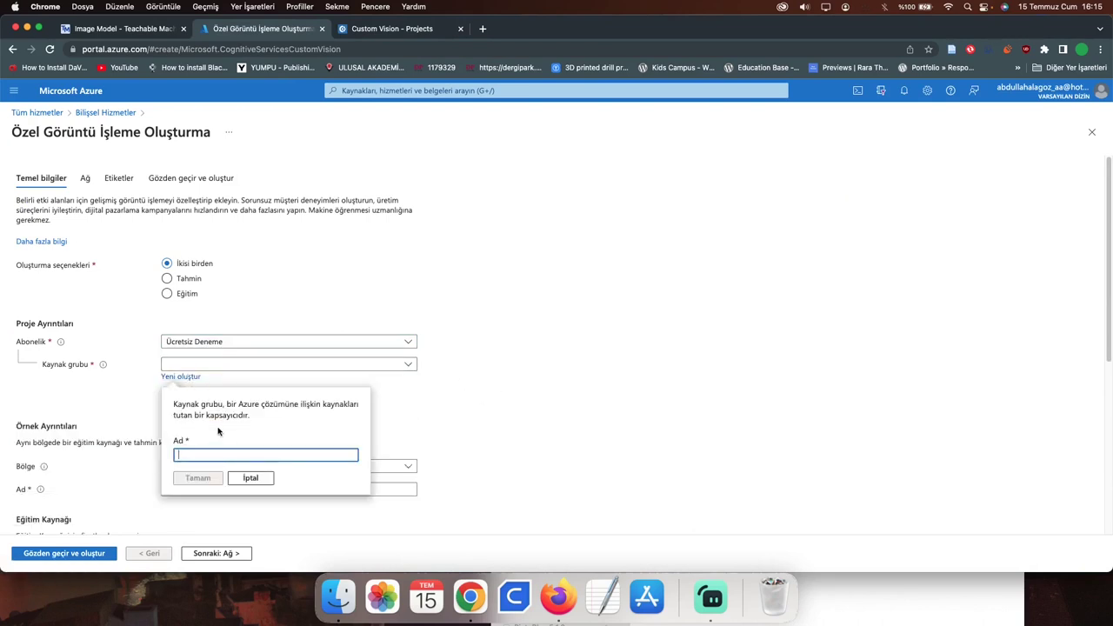
pyautogui.write('Custom')
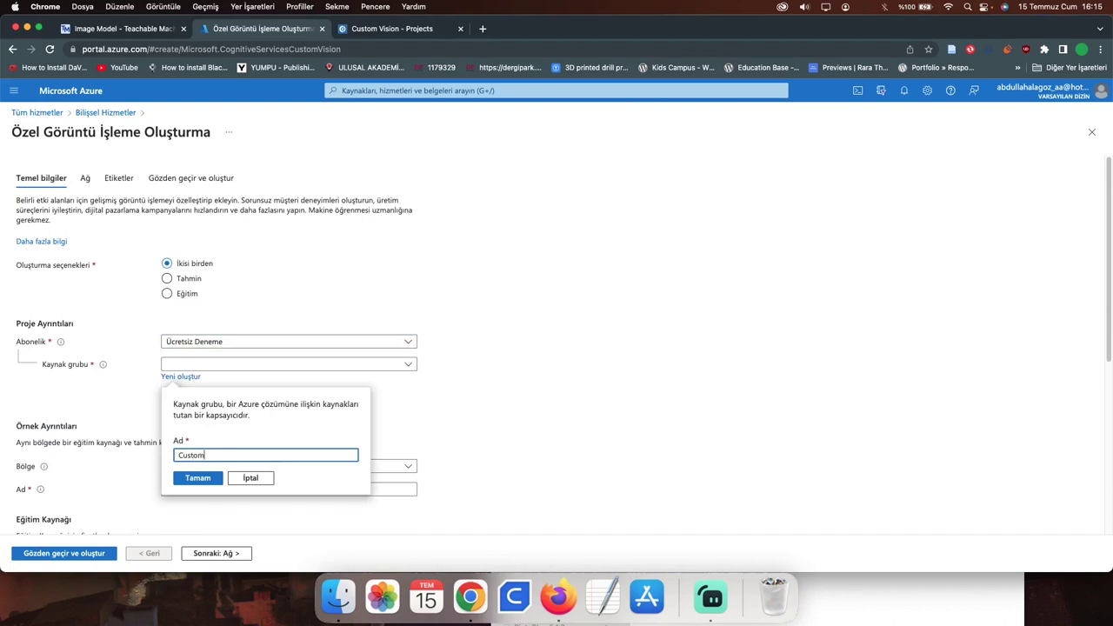
pyautogui.write('VisionGoruntu')
pyautogui.click(196, 478)
# Name the Custom Vision resource GoruntuIslemeAnaliz.
pyautogui.scroll(-2, 291, 436)
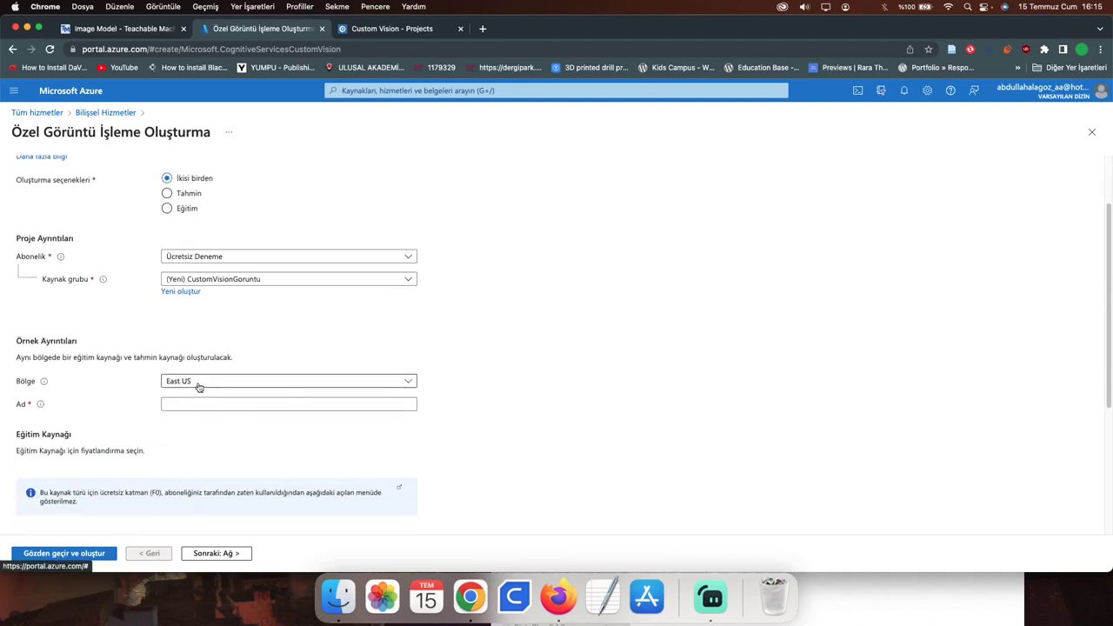
pyautogui.click(194, 402)
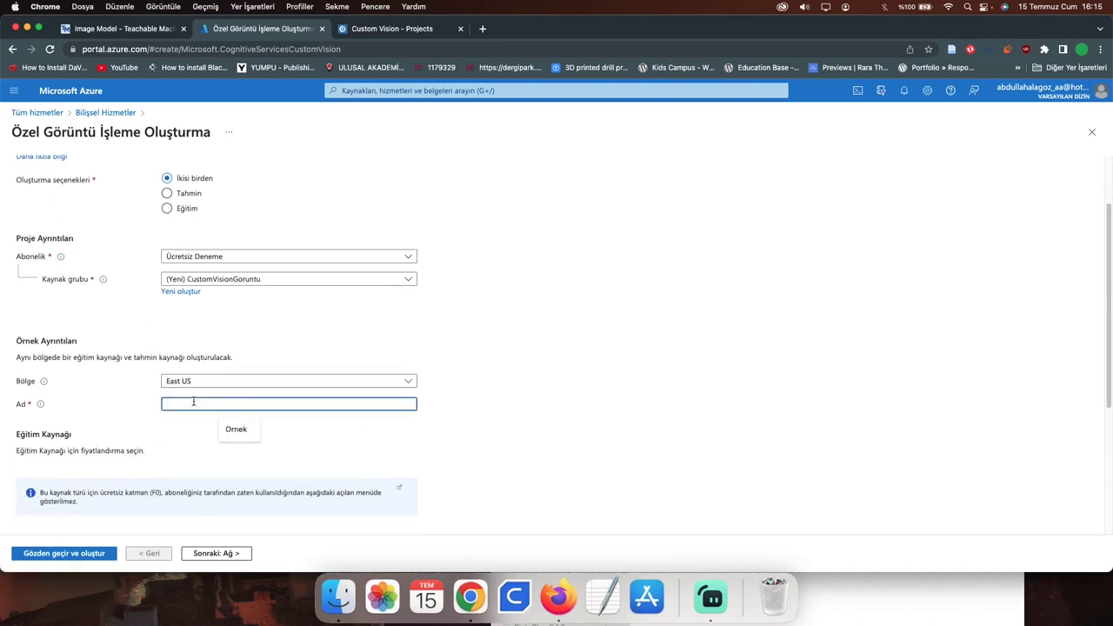
pyautogui.write('GOru')
pyautogui.write('o')
pyautogui.write('runtuIslemeAnaliz')
# Set the training and prediction pricing tiers to Standard S0, and submit the resource for review and creation.
pyautogui.scroll(-5, 260, 408)
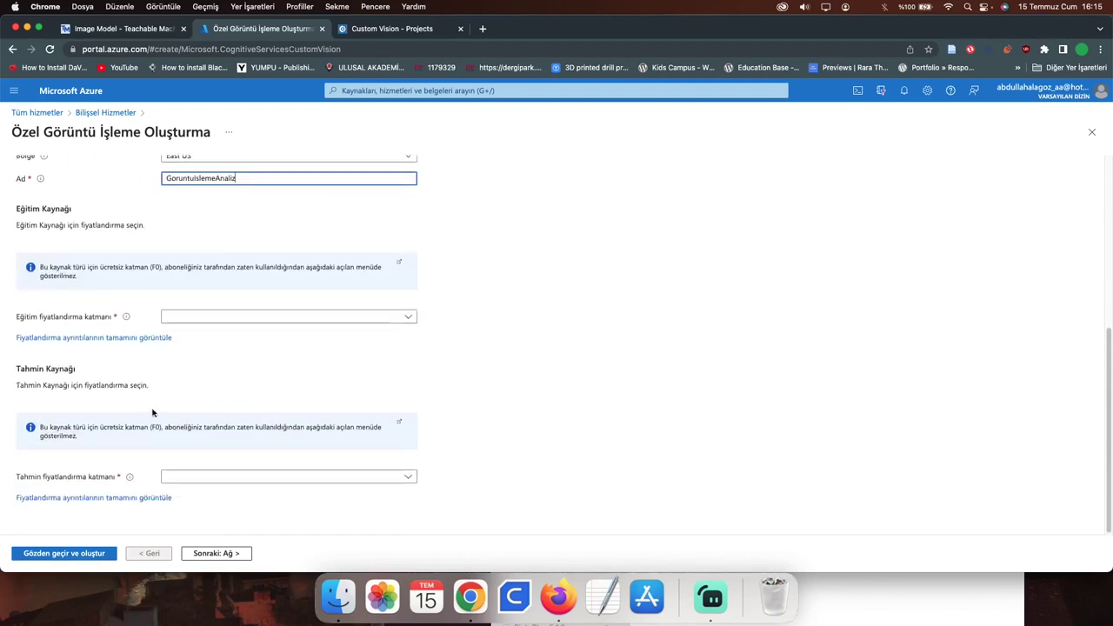
pyautogui.click(182, 323)
pyautogui.click(213, 363)
pyautogui.click(236, 476)
pyautogui.click(232, 492)
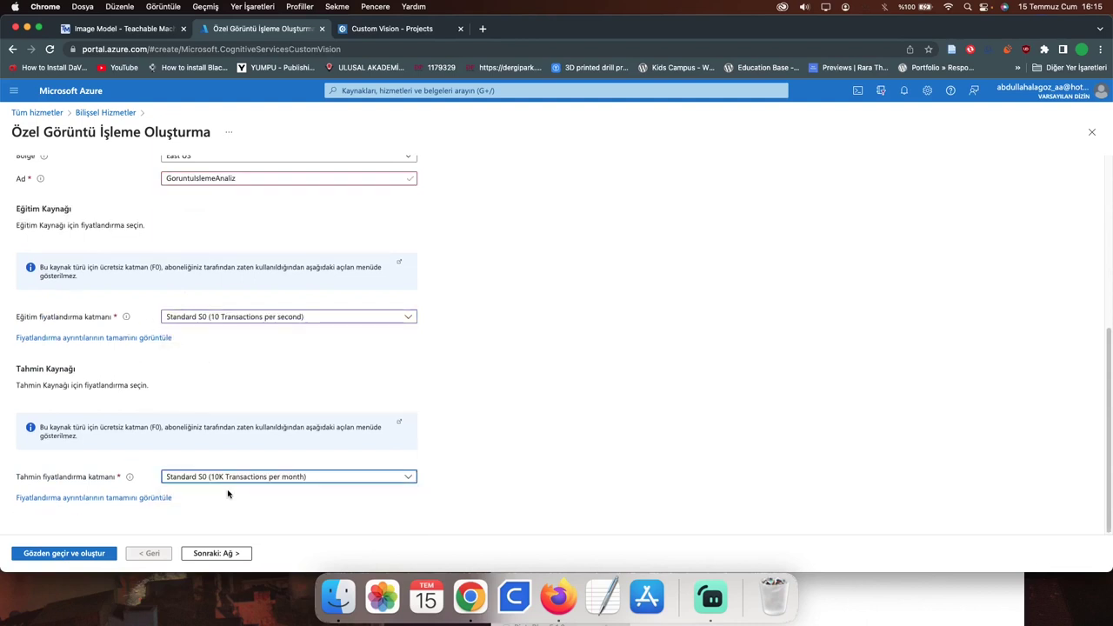
pyautogui.click(85, 553)
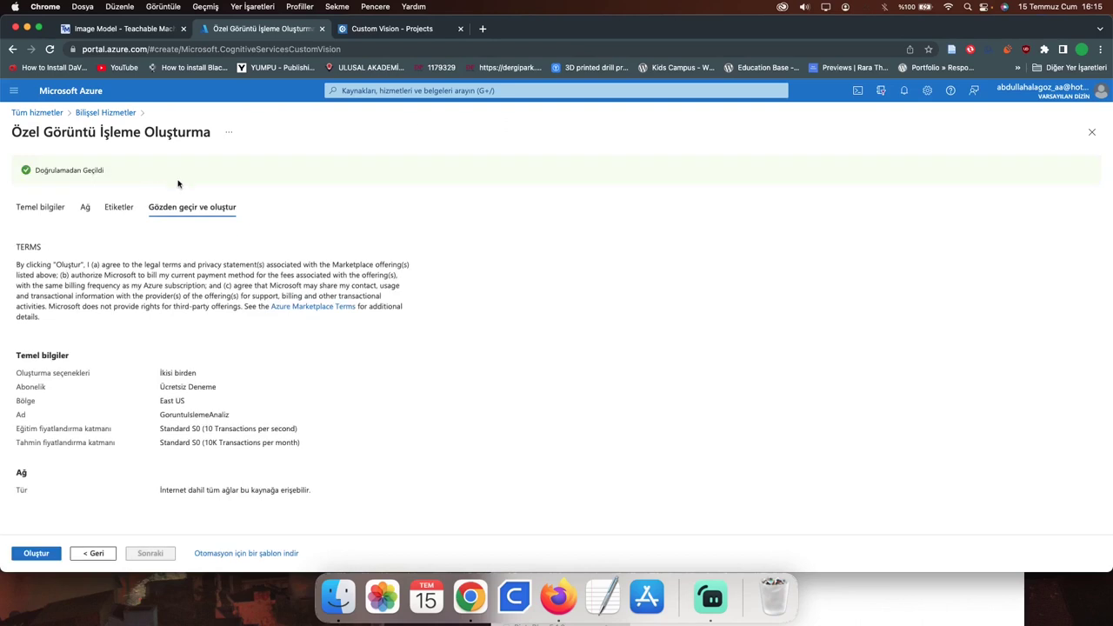
pyautogui.click(38, 557)
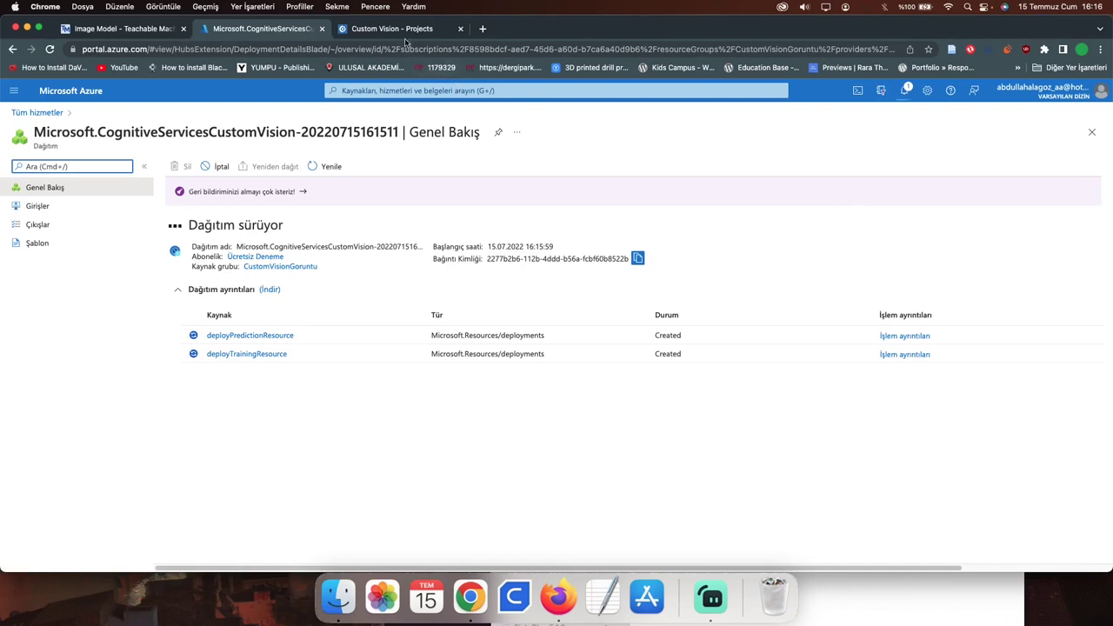
# Switch to the Custom Vision site and reload its Projects page.
pyautogui.click(404, 33)
pyautogui.click(259, 29)
pyautogui.click(383, 31)
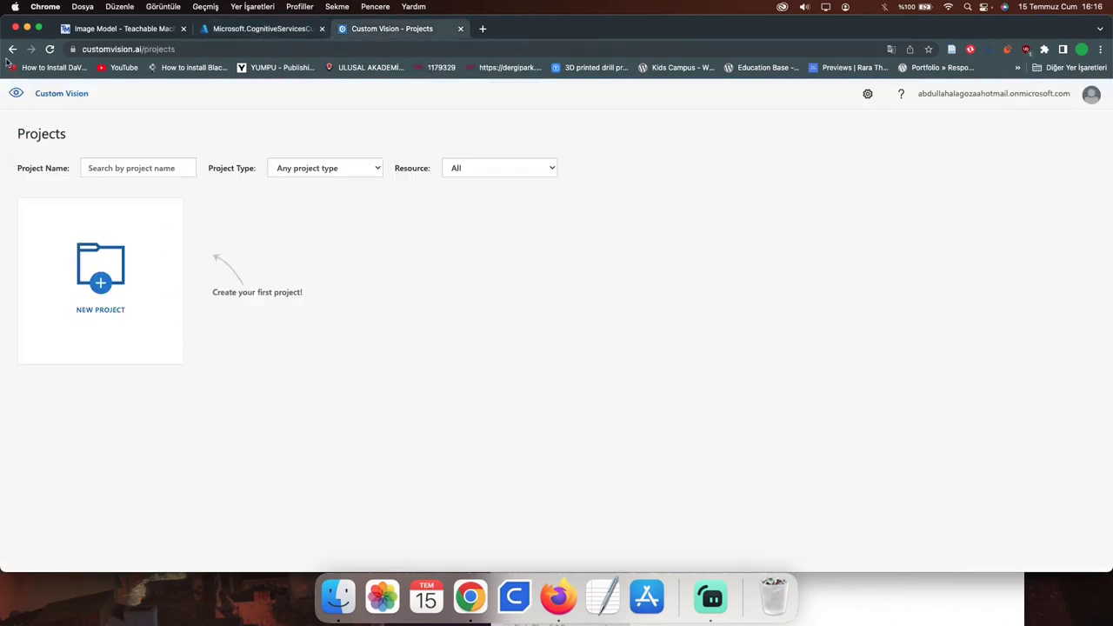
pyautogui.click(50, 50)
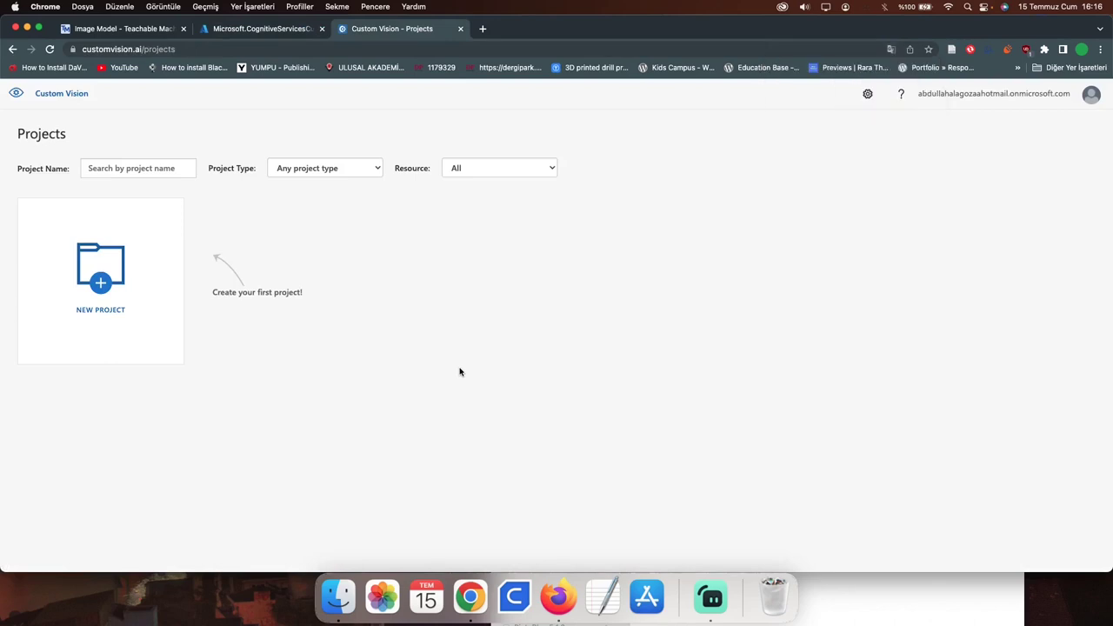
# Return to the Azure portal, open the resource group from the completed deployment and dismiss the notification.
pyautogui.click(261, 29)
pyautogui.click(355, 33)
pyautogui.click(270, 39)
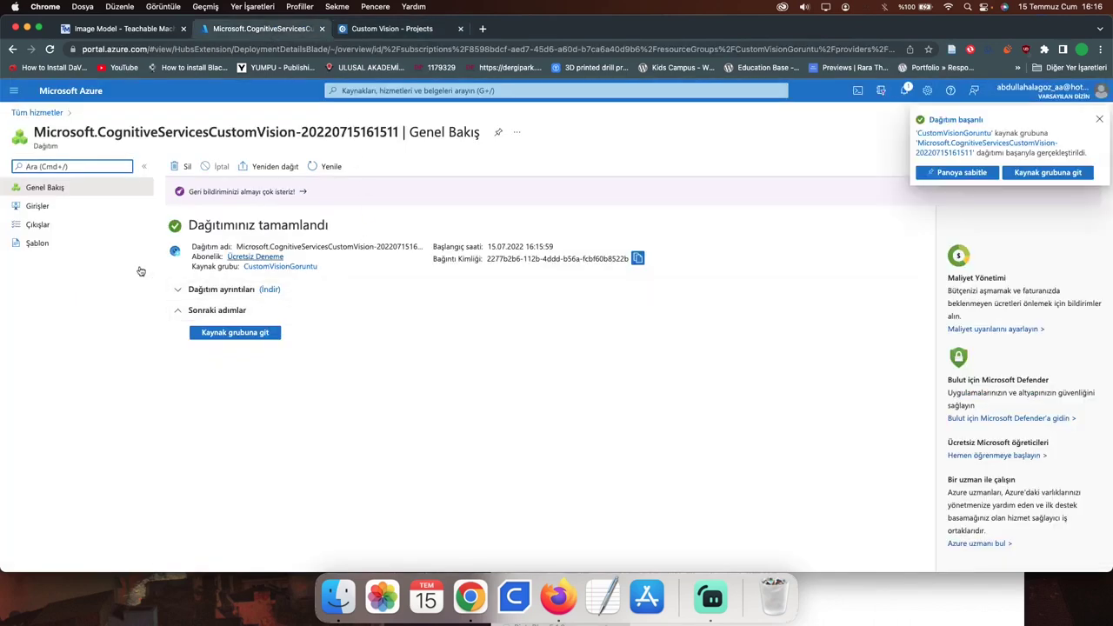
pyautogui.click(235, 332)
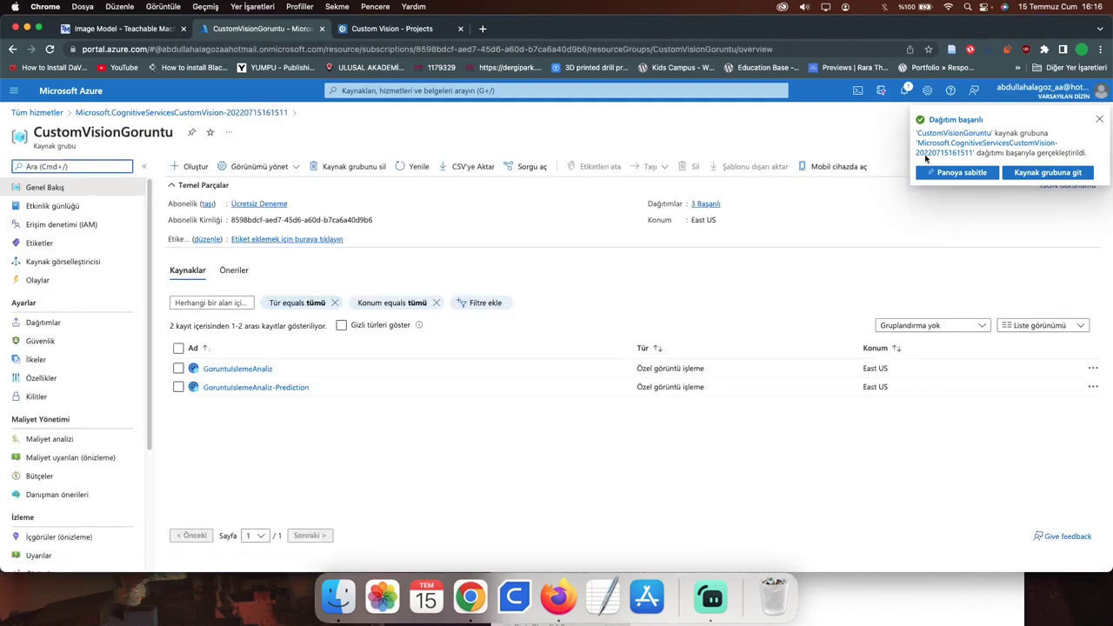
pyautogui.click(1099, 124)
# In Custom Vision, start a new project named Projemiz with the description "Görüntü işleme projesi".
pyautogui.click(421, 28)
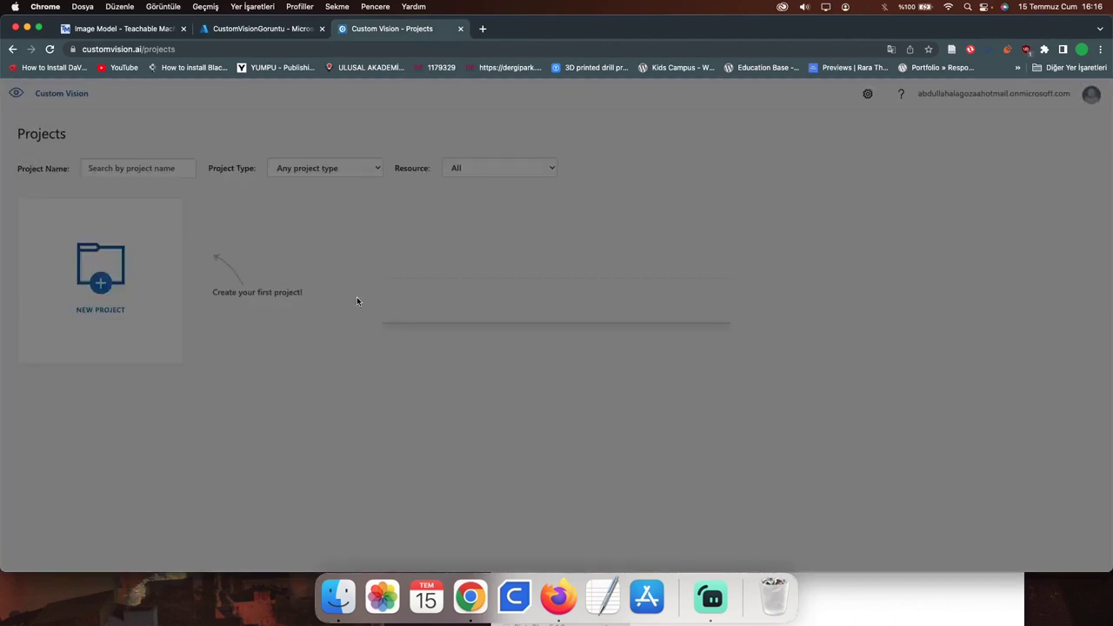
pyautogui.click(467, 153)
pyautogui.write('Projem')
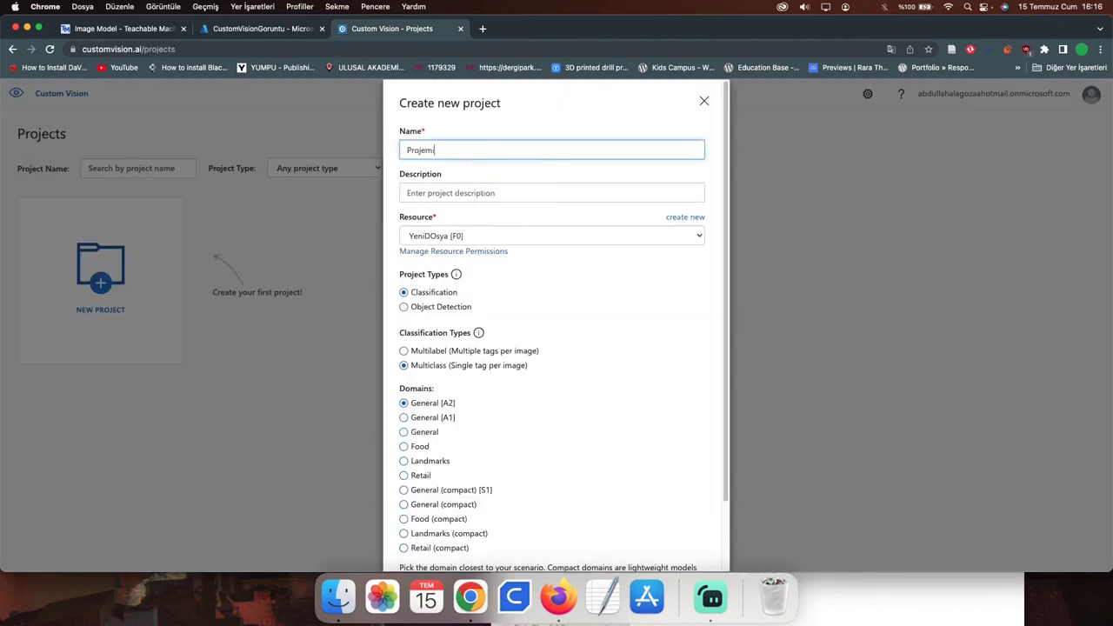
pyautogui.write('G')
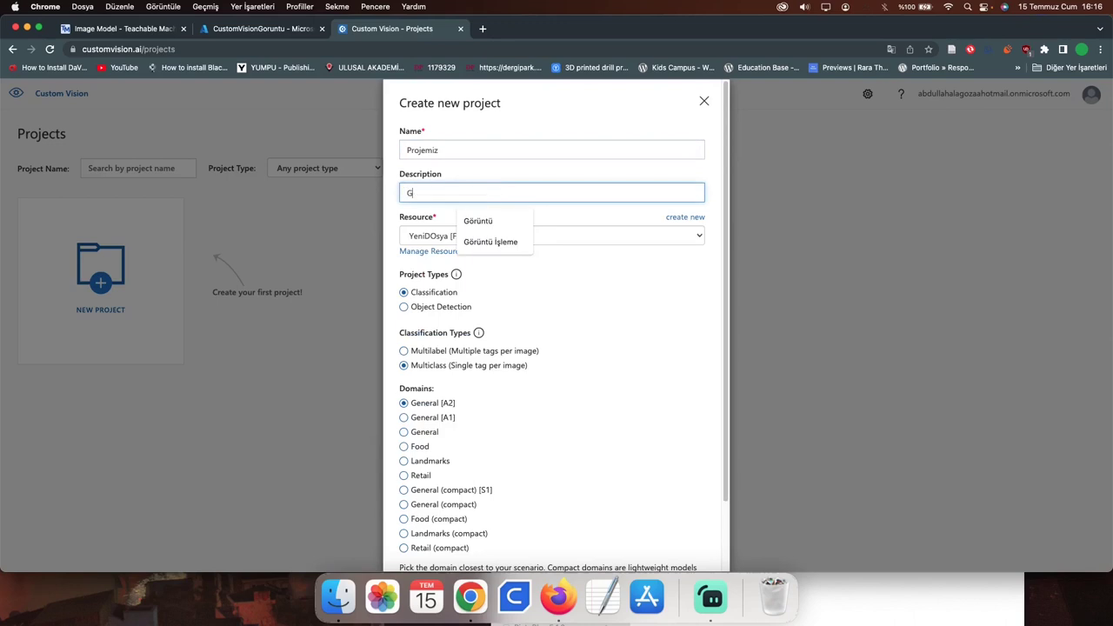
pyautogui.write('ü')
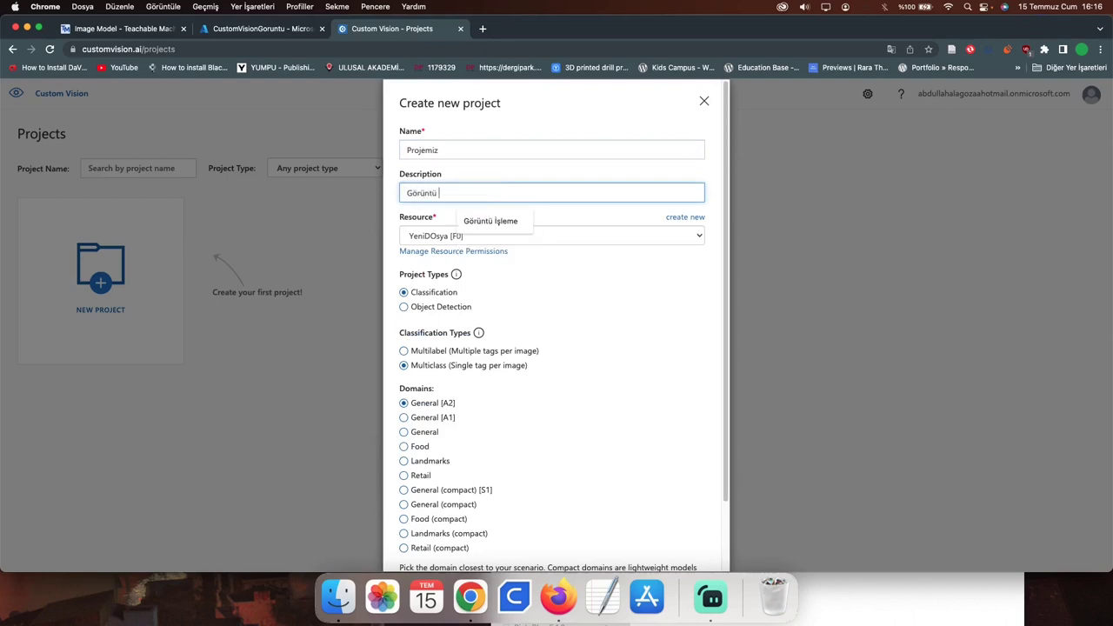
pyautogui.write('rüntü şleme por')
pyautogui.press('BackSpace')
pyautogui.press('BackSpace')
pyautogui.write('rojesi')
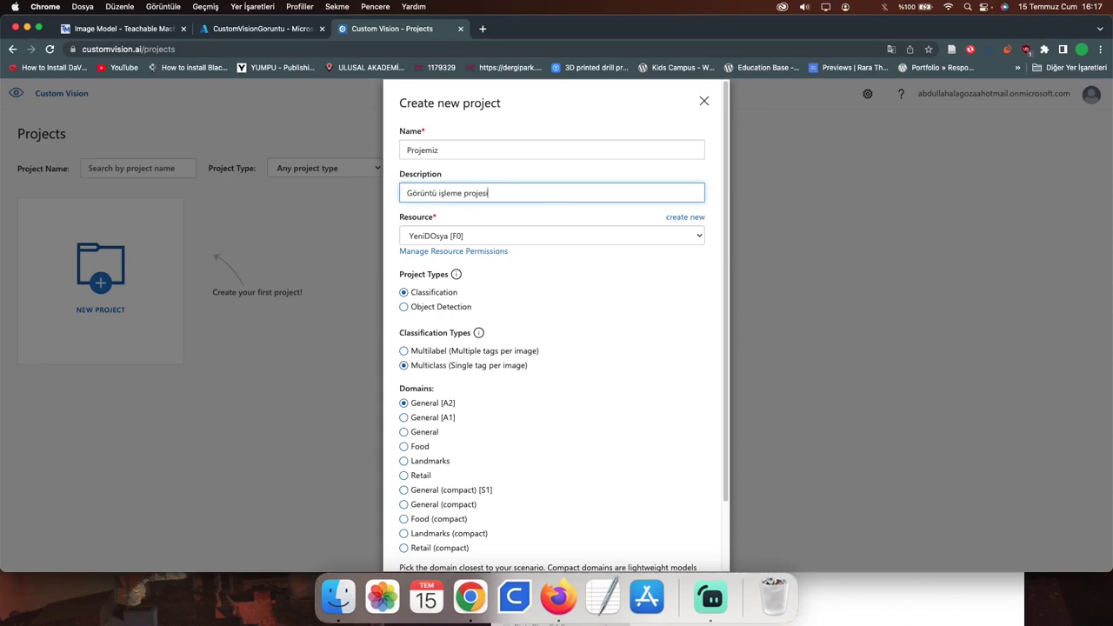
# Select GoruntuIslemeAnaliz [S0] as the new project's resource.
pyautogui.click(472, 233)
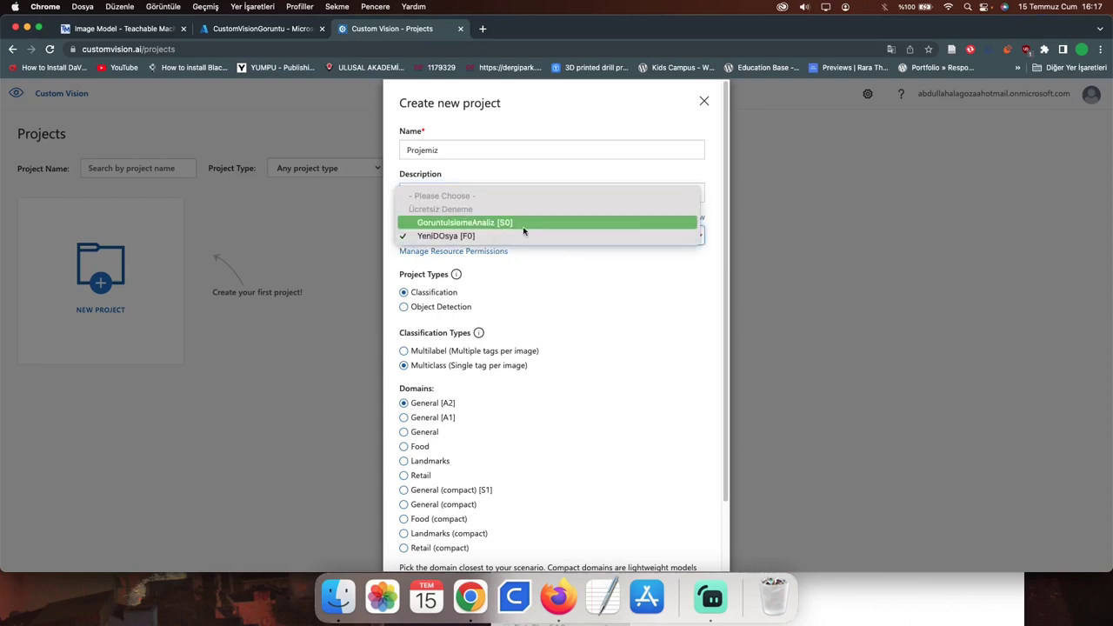
pyautogui.click(516, 177)
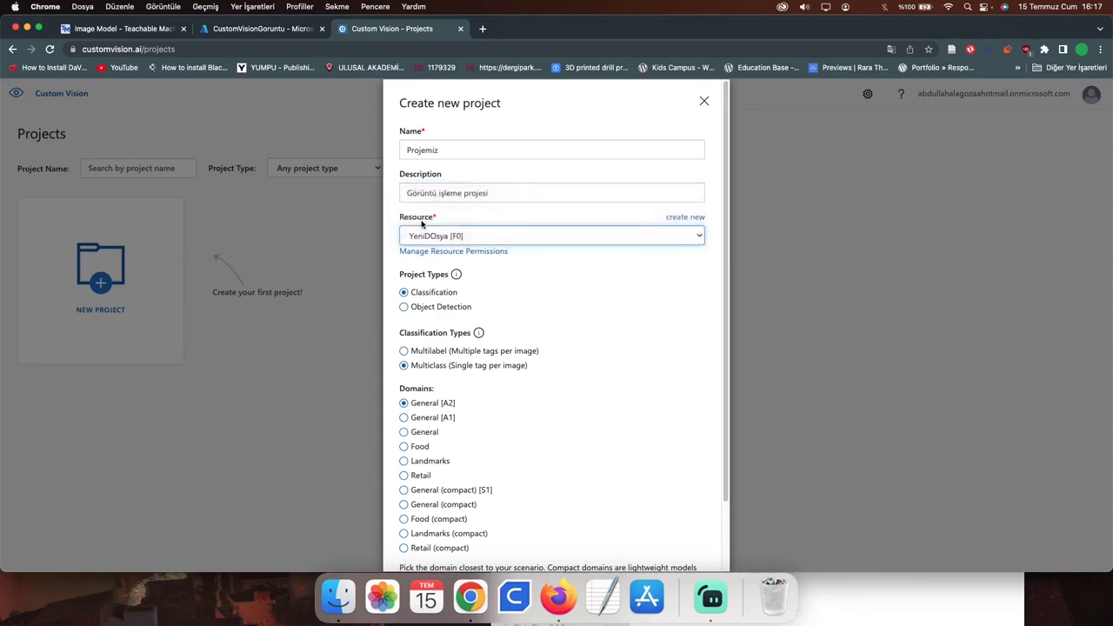
pyautogui.click(419, 232)
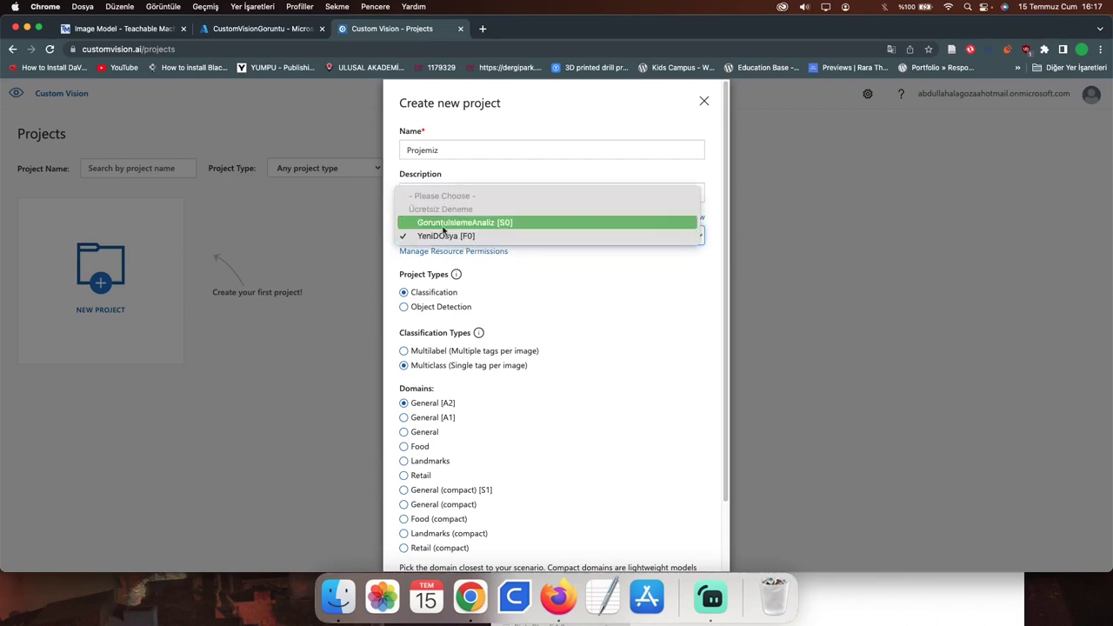
pyautogui.click(492, 225)
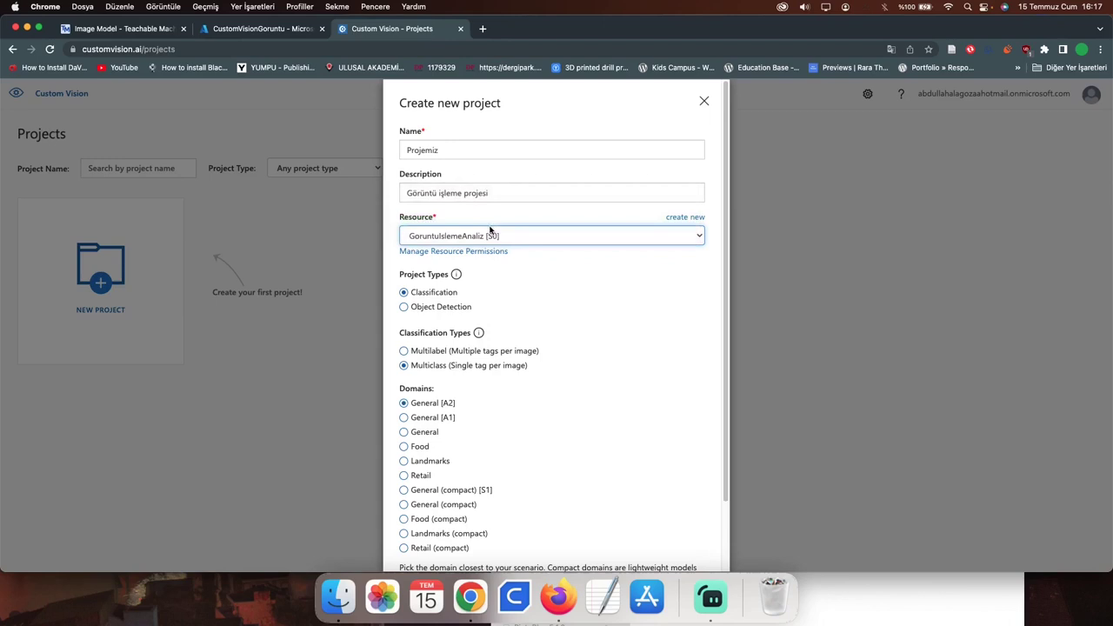
# Compare the project's resource choices with the resources in the CustomVisionGoruntu group in the Azure portal.
pyautogui.click(489, 232)
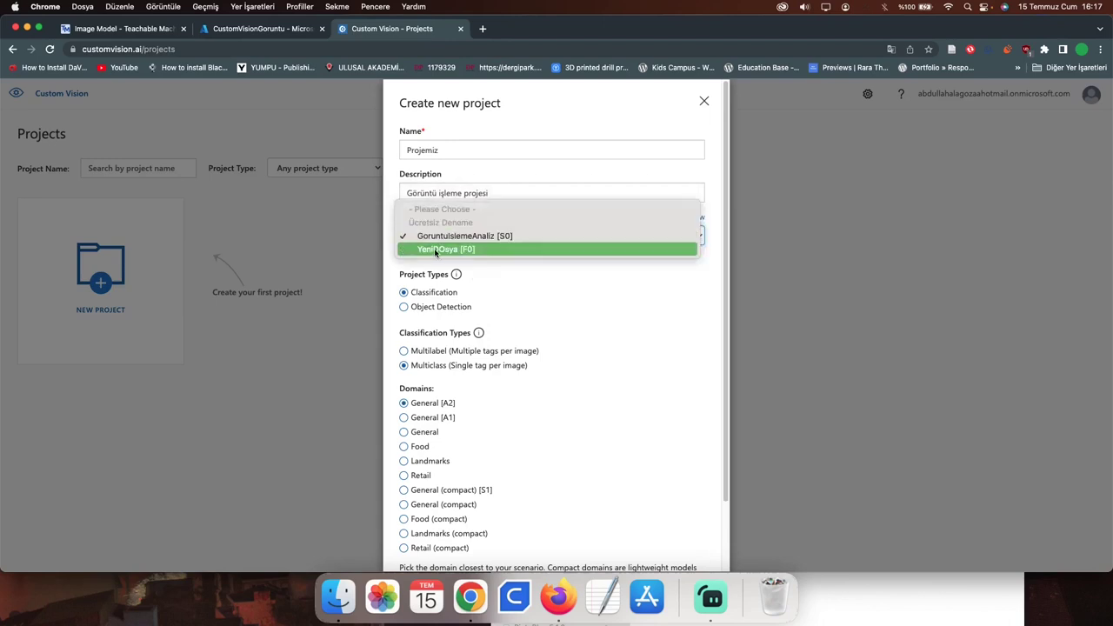
pyautogui.click(242, 37)
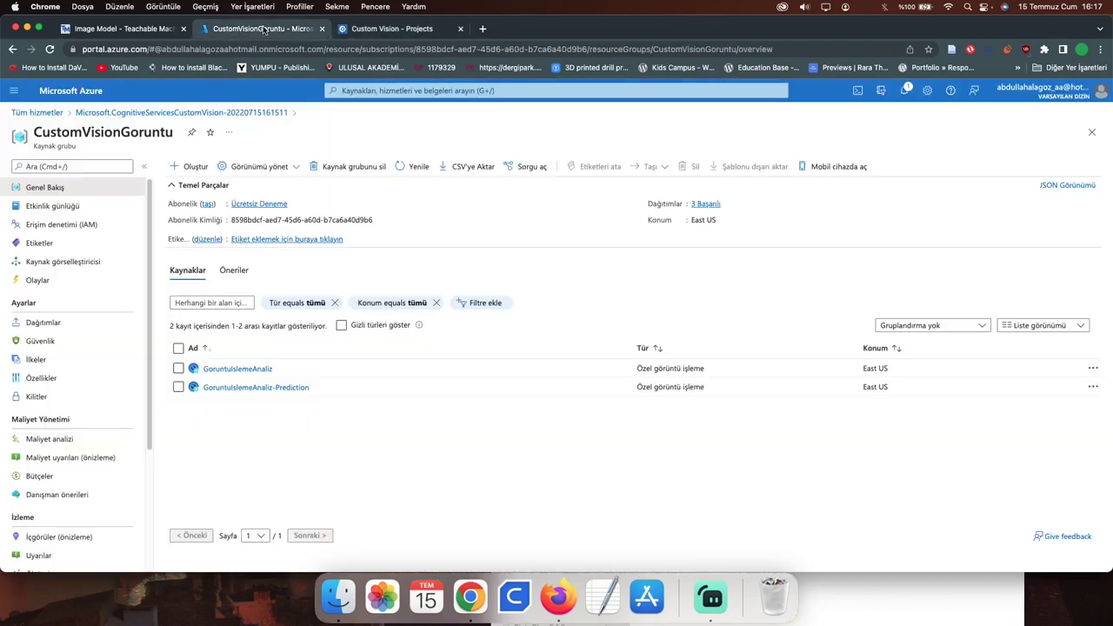
pyautogui.click(264, 29)
pyautogui.click(390, 29)
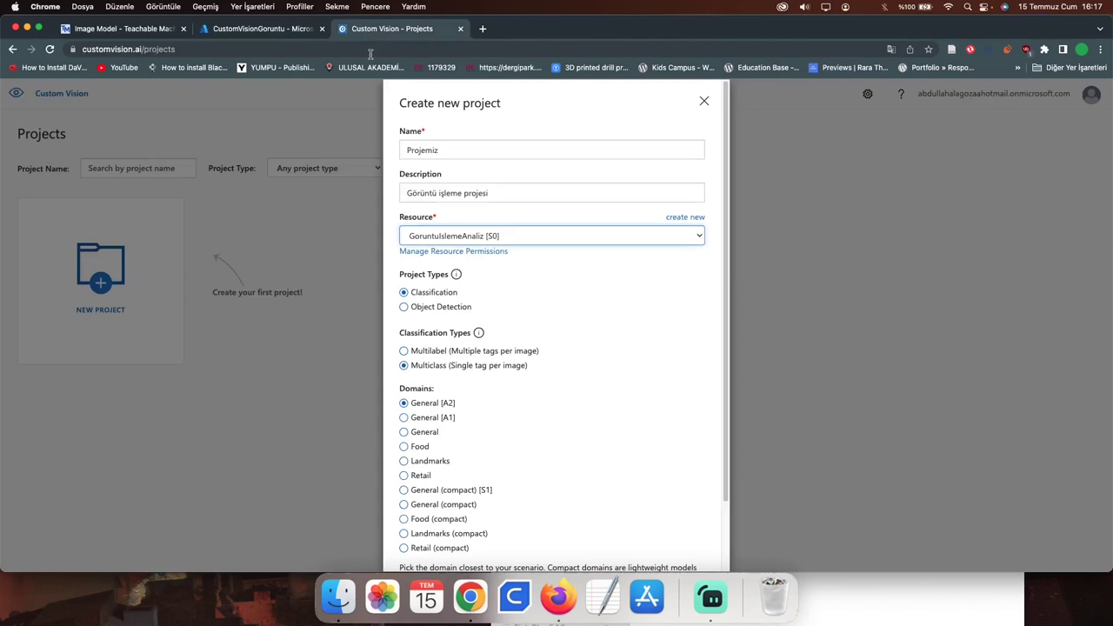
# Keep the GoruntuIslemeAnaliz [S0] resource and create the project with Classification, Multiclass and the General [A2] domain.
pyautogui.click(447, 235)
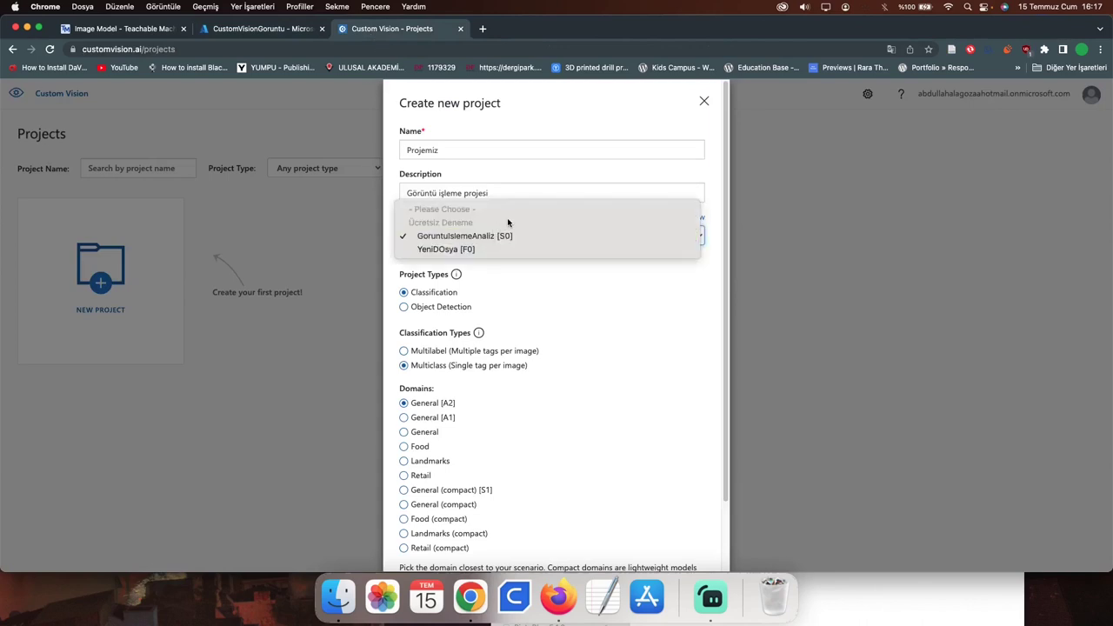
pyautogui.click(470, 236)
pyautogui.scroll(-2, 409, 217)
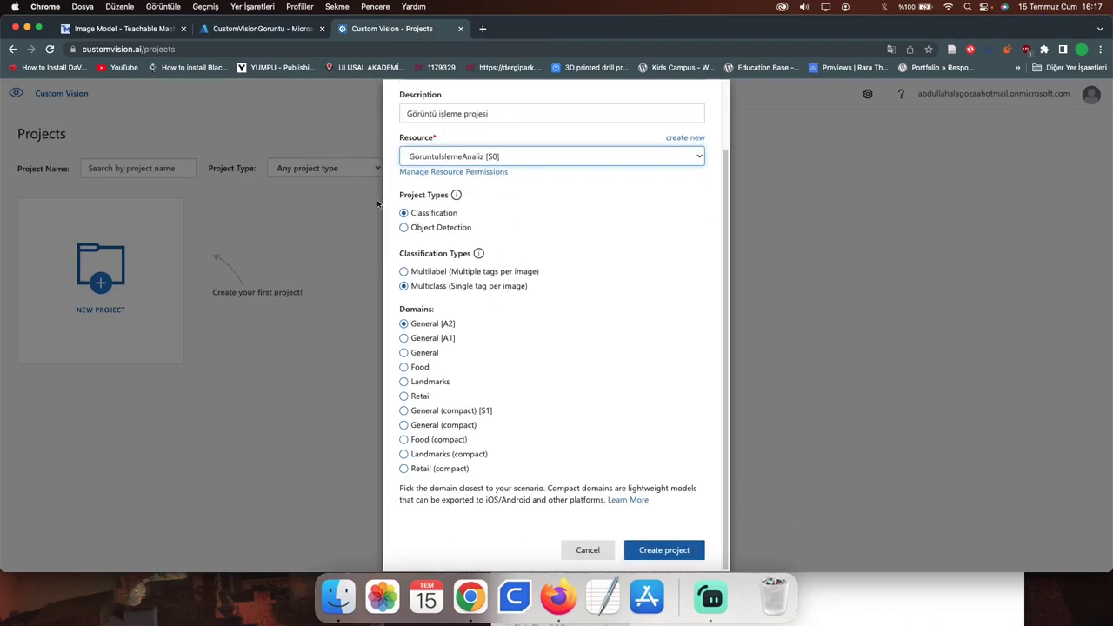
pyautogui.click(592, 551)
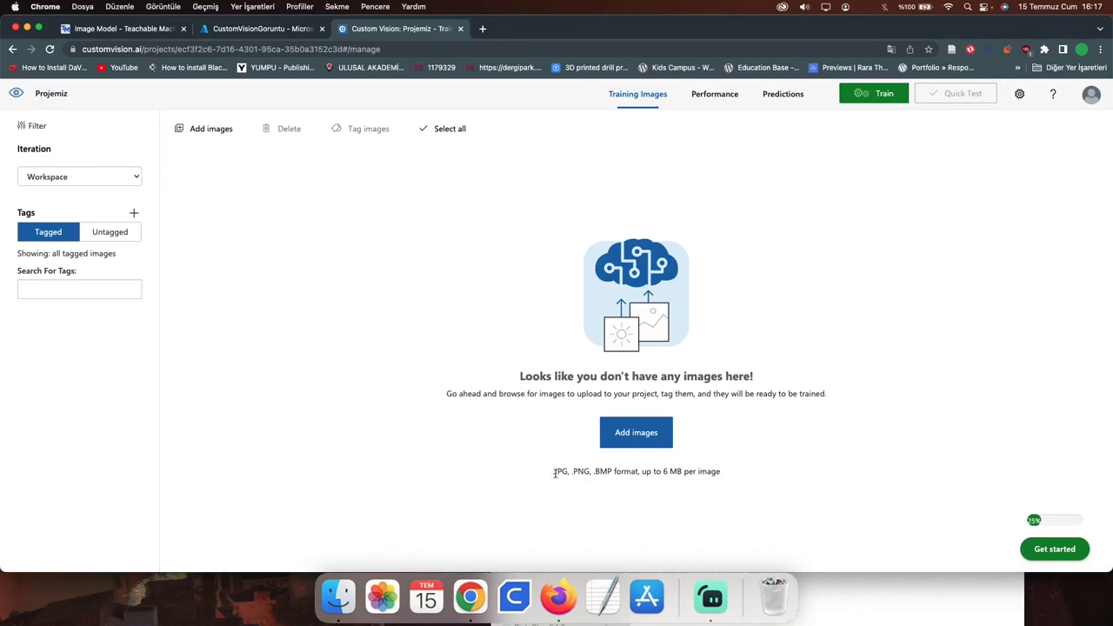
# Examine the accepted image formats and size limit, and check the image files in Finder.
pyautogui.moveTo(656, 471); pyautogui.dragTo(721, 470)
pyautogui.click(683, 471)
pyautogui.click(329, 604)
pyautogui.moveTo(688, 383); pyautogui.dragTo(778, 140)
pyautogui.doubleClick(813, 266)
pyautogui.click(539, 330)
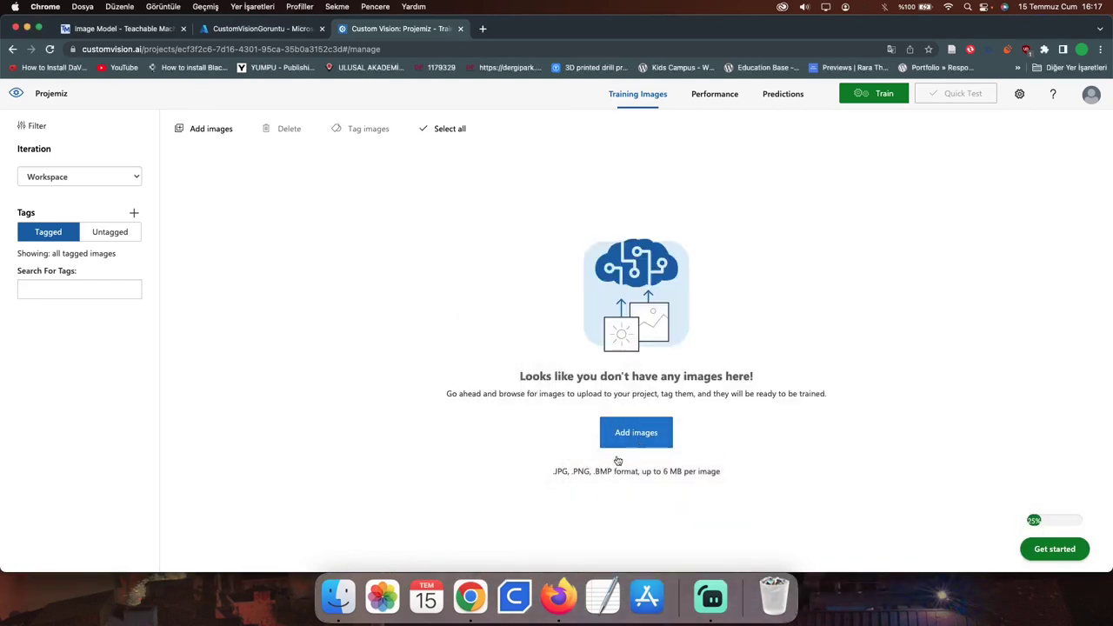
# Add all eight images, 1.png to 8.jpg, from the Çiçek folder to the project.
pyautogui.click(636, 432)
pyautogui.click(440, 209)
pyautogui.moveTo(603, 356); pyautogui.dragTo(571, 195)
pyautogui.click(753, 406)
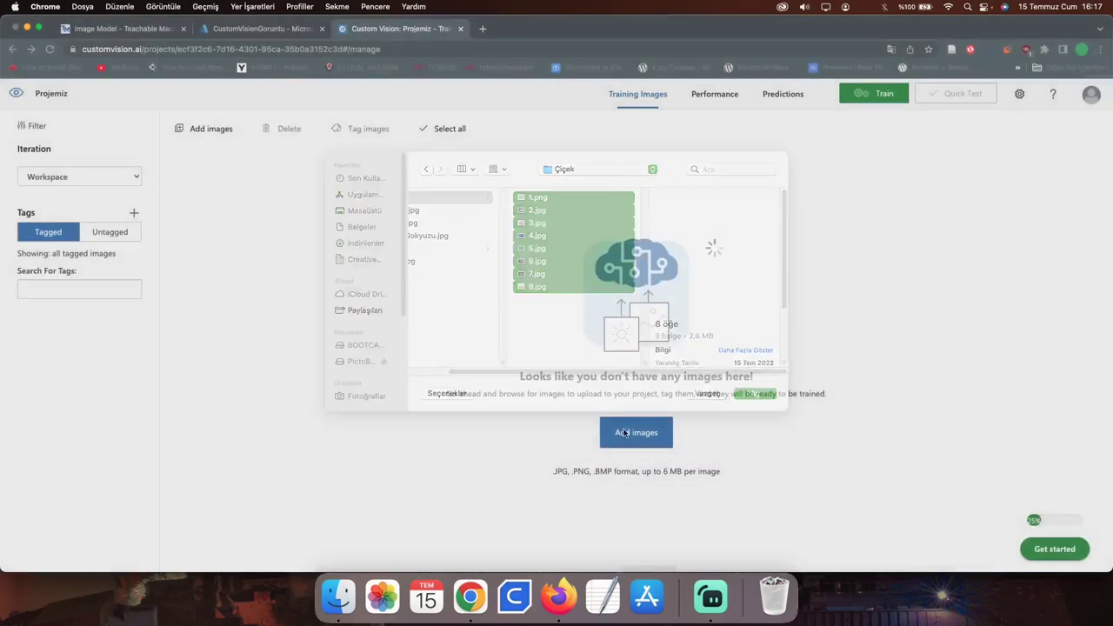
# Tag the batch of flower images as çiçek, upload it and close the upload summary.
pyautogui.click(471, 424)
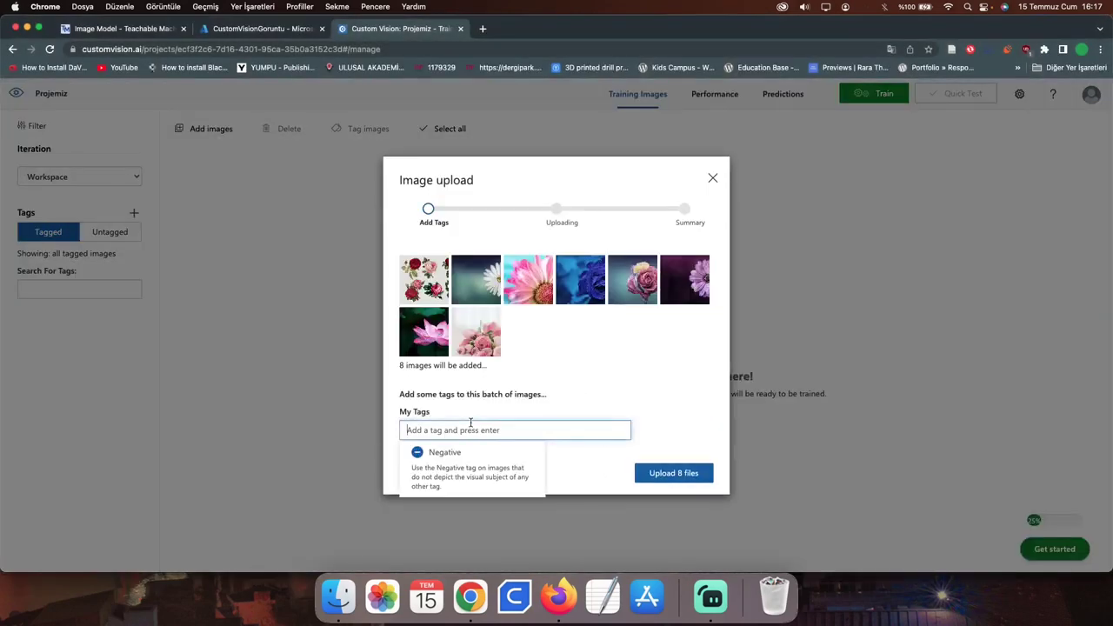
pyautogui.write('çiçek')
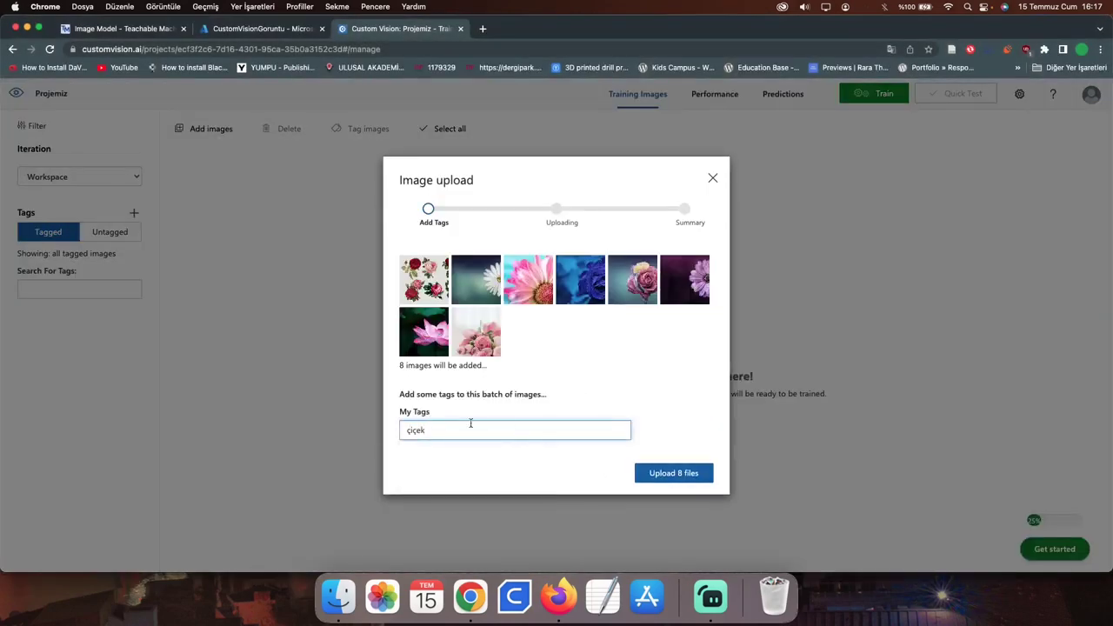
pyautogui.click(706, 477)
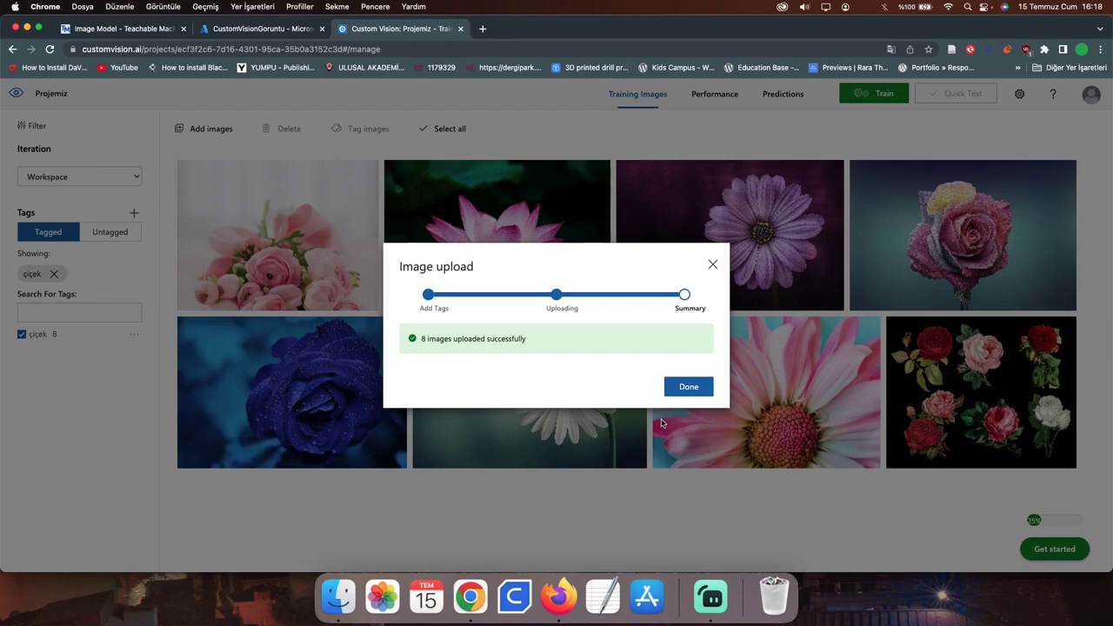
pyautogui.click(700, 391)
# Add all nine images, 1.jpg to 9.jpg, from the Saat folder inside Resimler to the project.
pyautogui.click(189, 130)
pyautogui.click(600, 181)
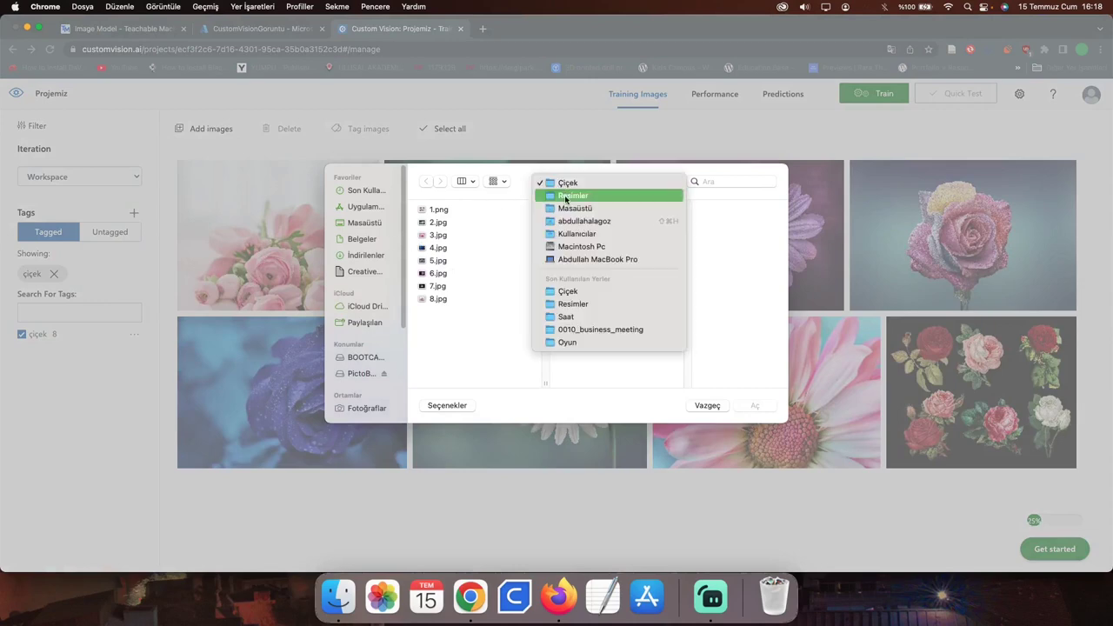
pyautogui.click(591, 195)
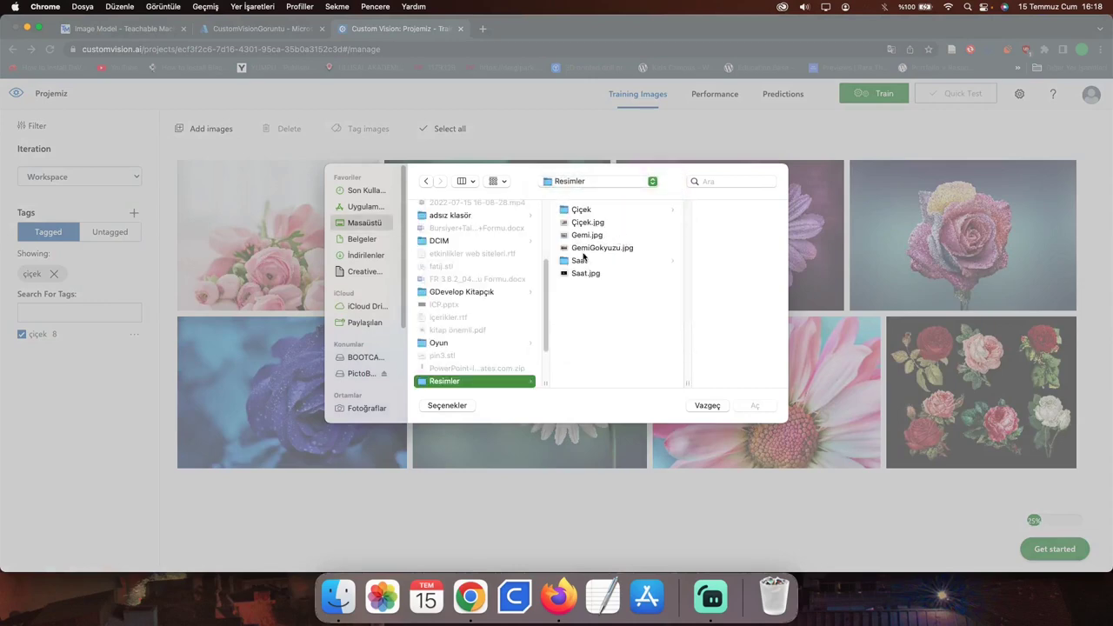
pyautogui.click(579, 260)
pyautogui.moveTo(706, 315); pyautogui.dragTo(706, 205)
pyautogui.click(753, 406)
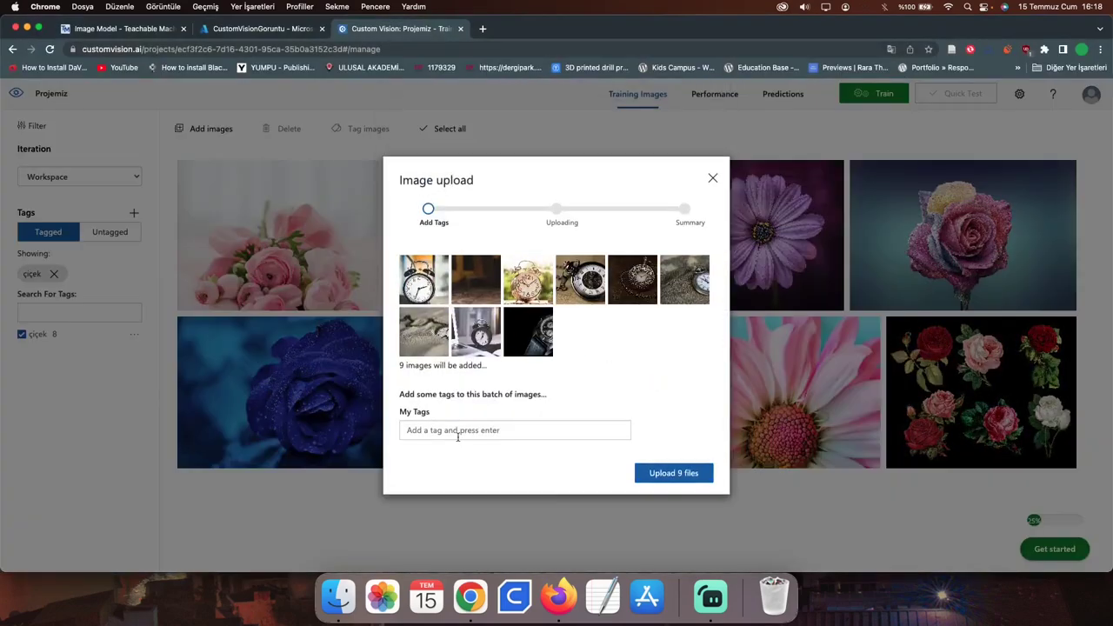
# Tag the batch of clock images as saat, upload it and close the upload summary.
pyautogui.click(457, 437)
pyautogui.write('saat')
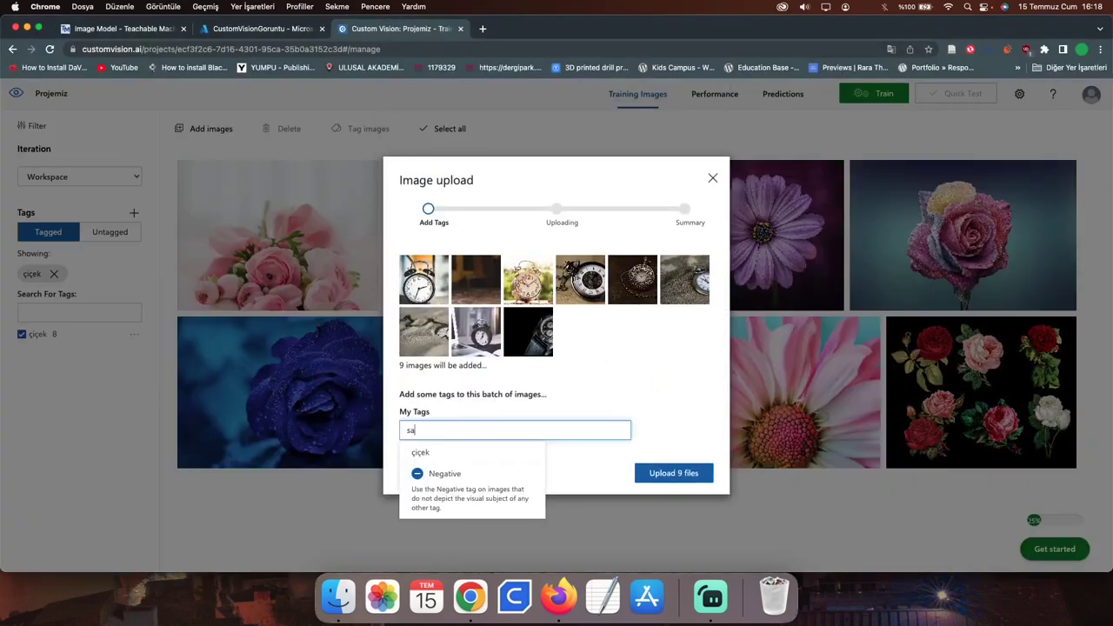
pyautogui.press('Return')
pyautogui.click(673, 473)
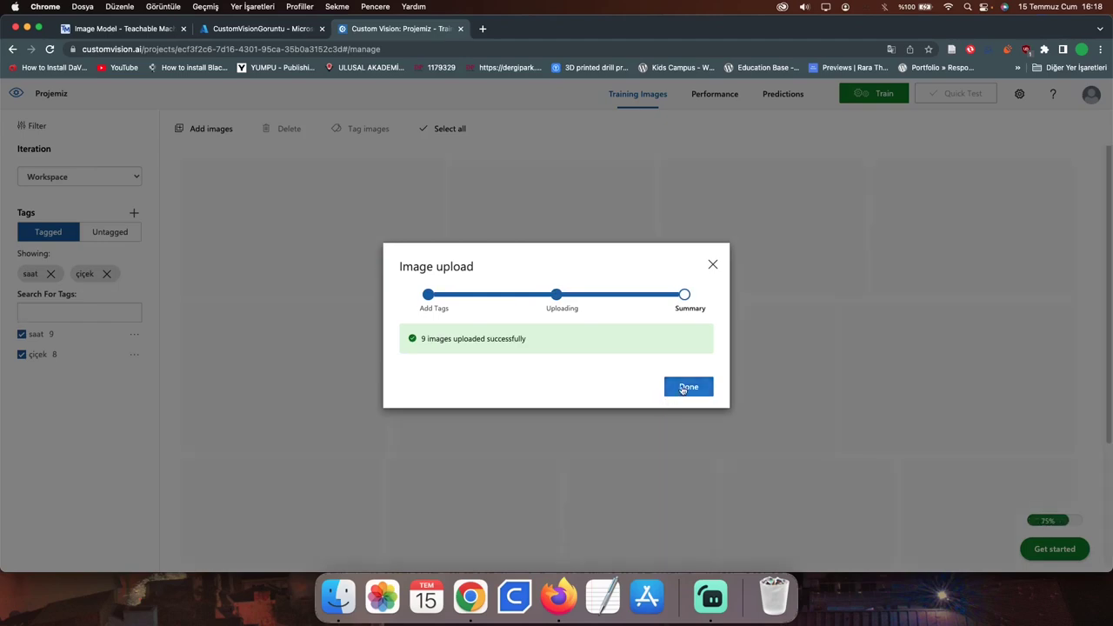
pyautogui.click(688, 387)
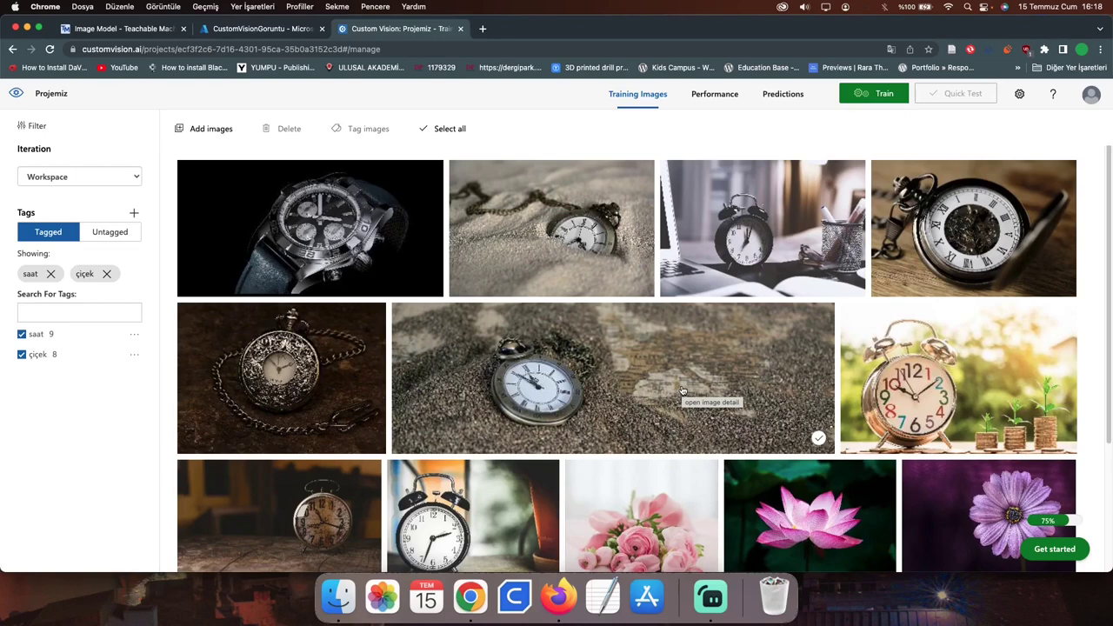
# Train the model with Quick Training instead of Advanced Training and review the iteration's overall and per-tag performance.
pyautogui.click(865, 102)
pyautogui.click(423, 340)
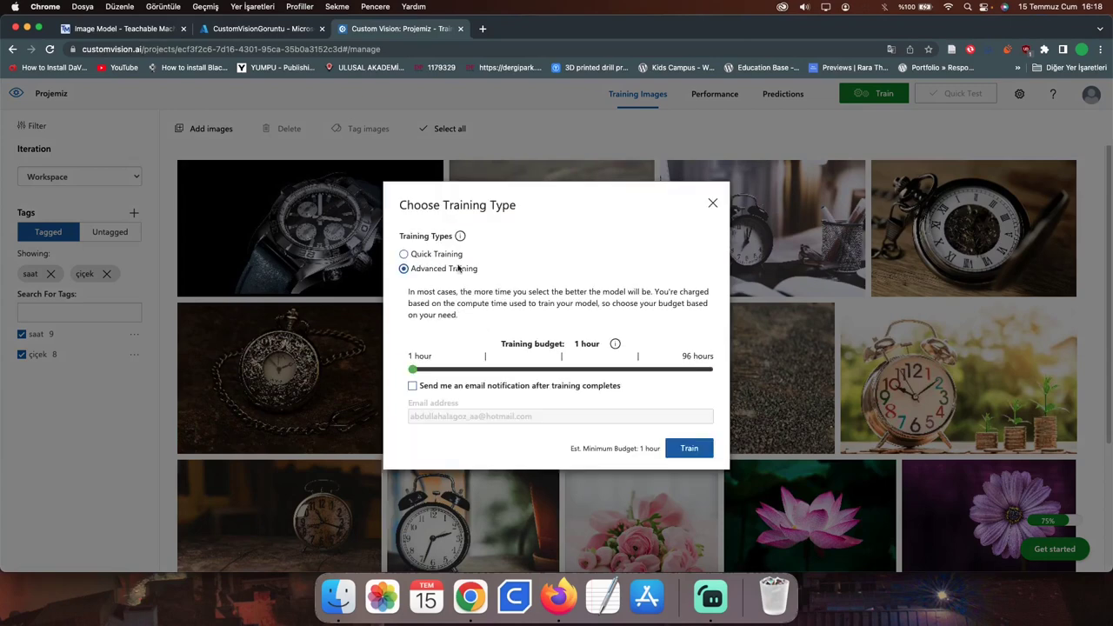
pyautogui.moveTo(413, 369); pyautogui.dragTo(343, 362)
pyautogui.click(417, 254)
pyautogui.click(693, 378)
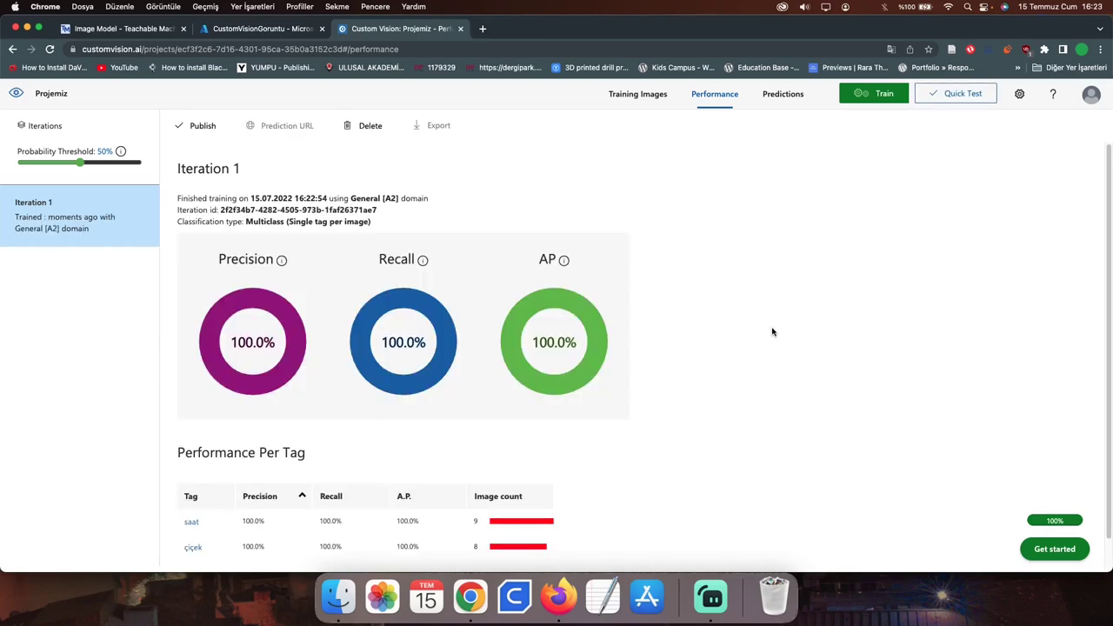
pyautogui.scroll(-1, 534, 368)
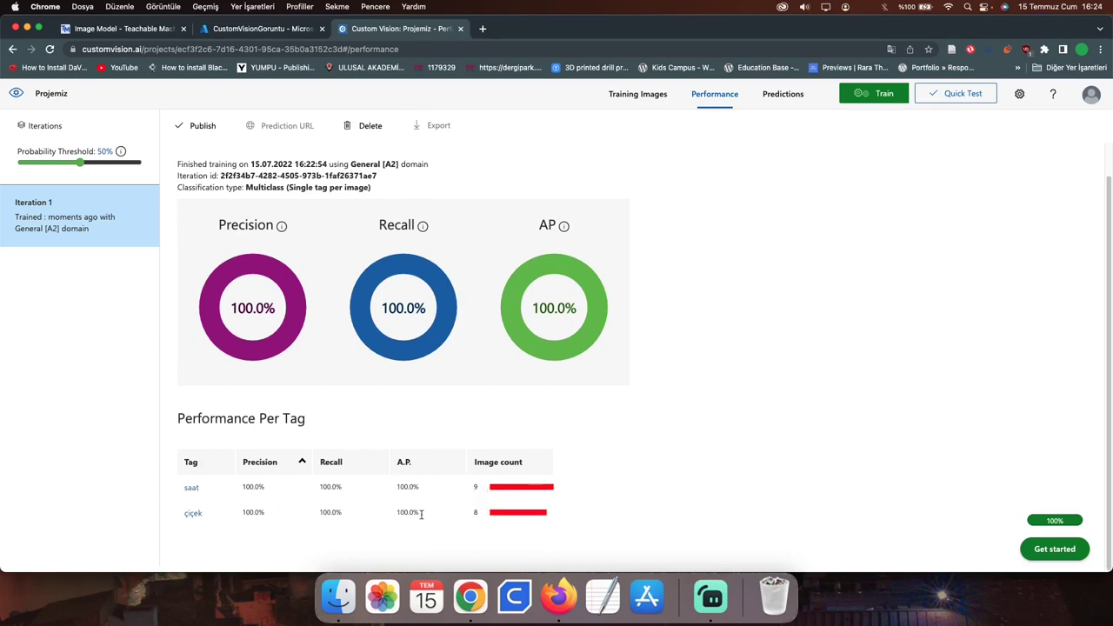
pyautogui.scroll(1, 728, 402)
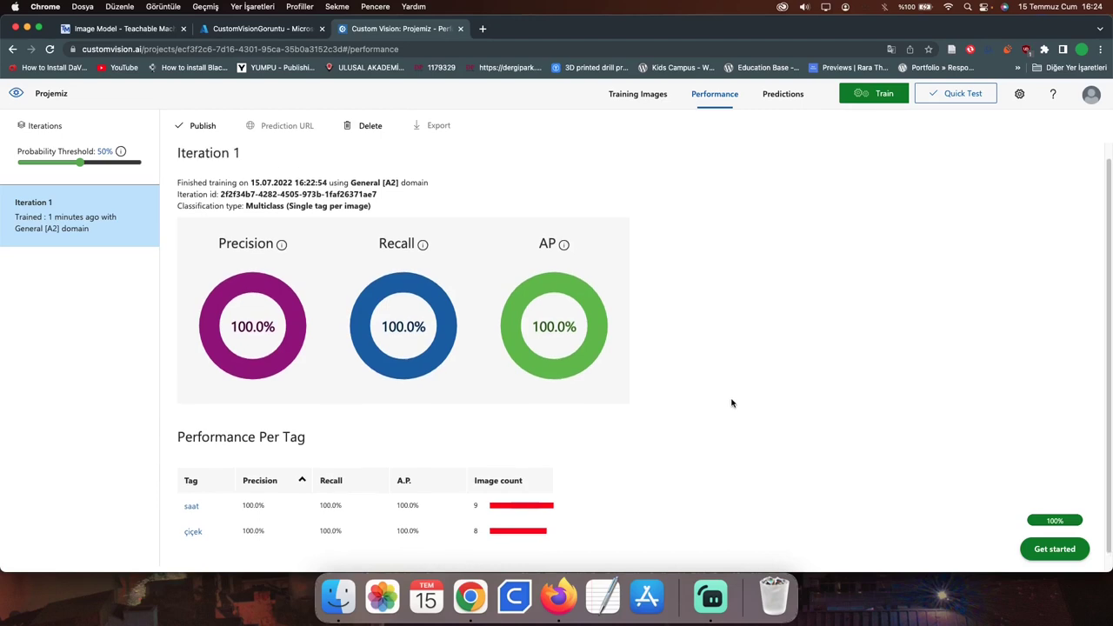
# Run a Quick Test of Iteration 1 on the local image Çiçek.jpg from the Resimler folder.
pyautogui.click(955, 94)
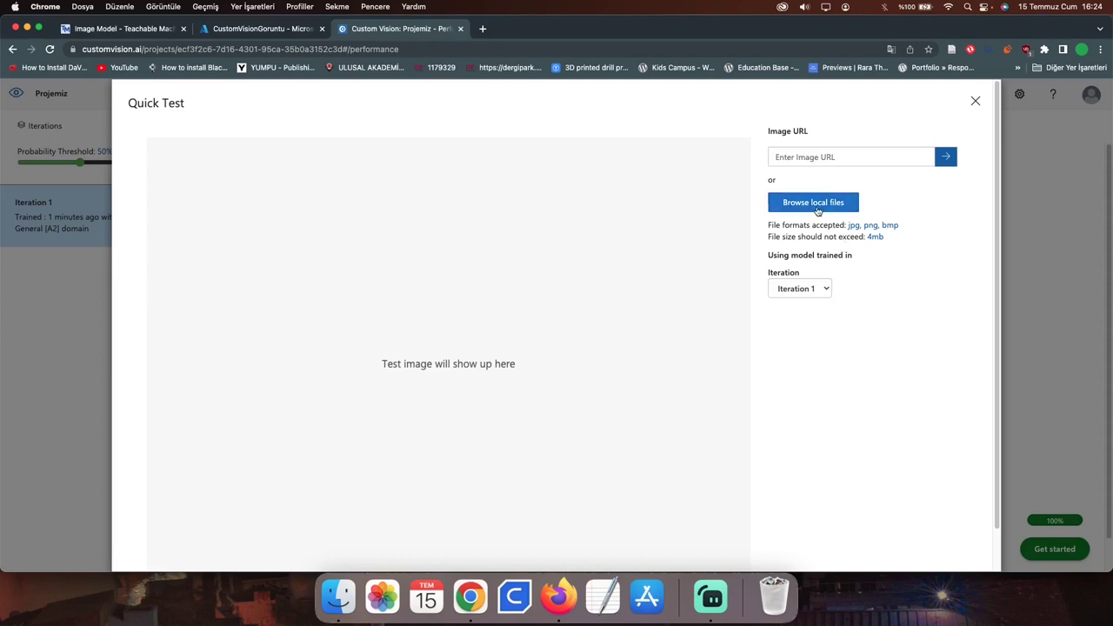
pyautogui.click(782, 209)
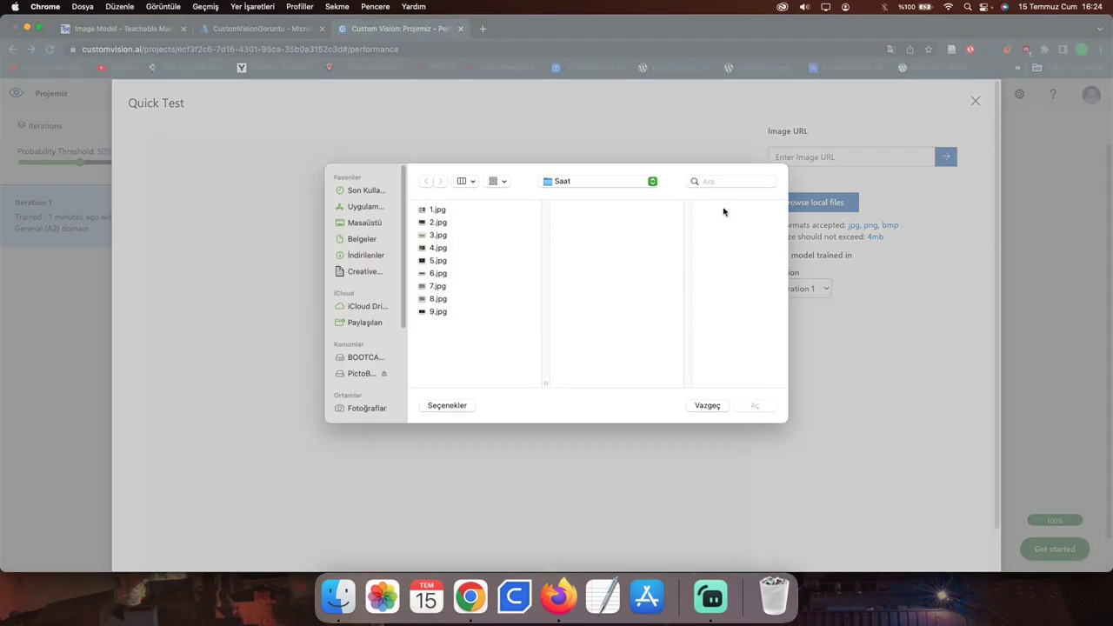
pyautogui.click(572, 185)
pyautogui.click(577, 198)
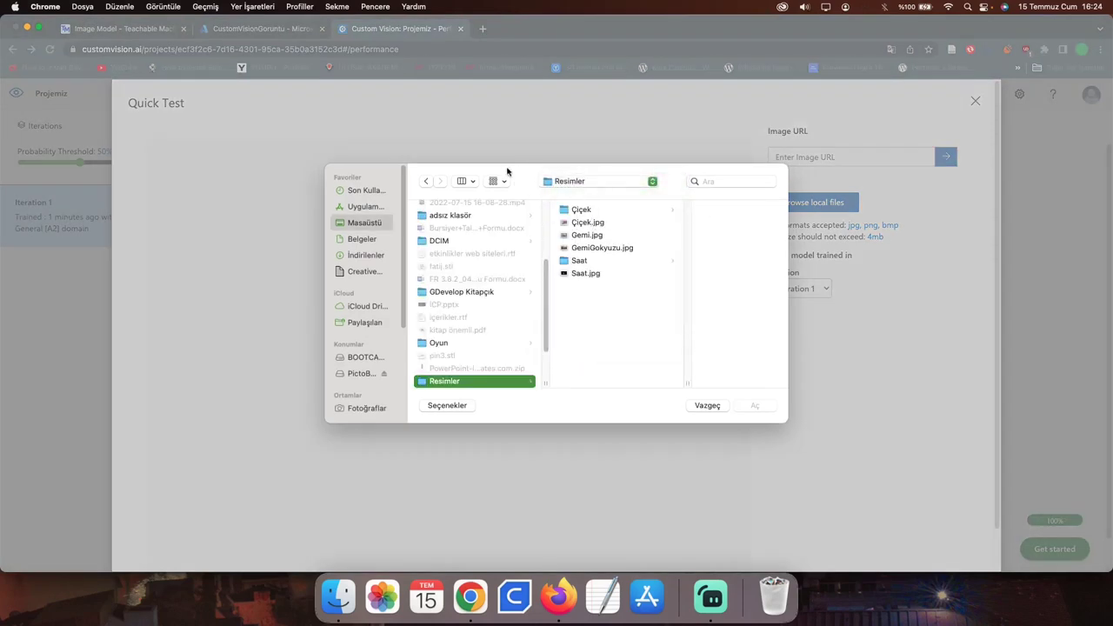
pyautogui.click(593, 224)
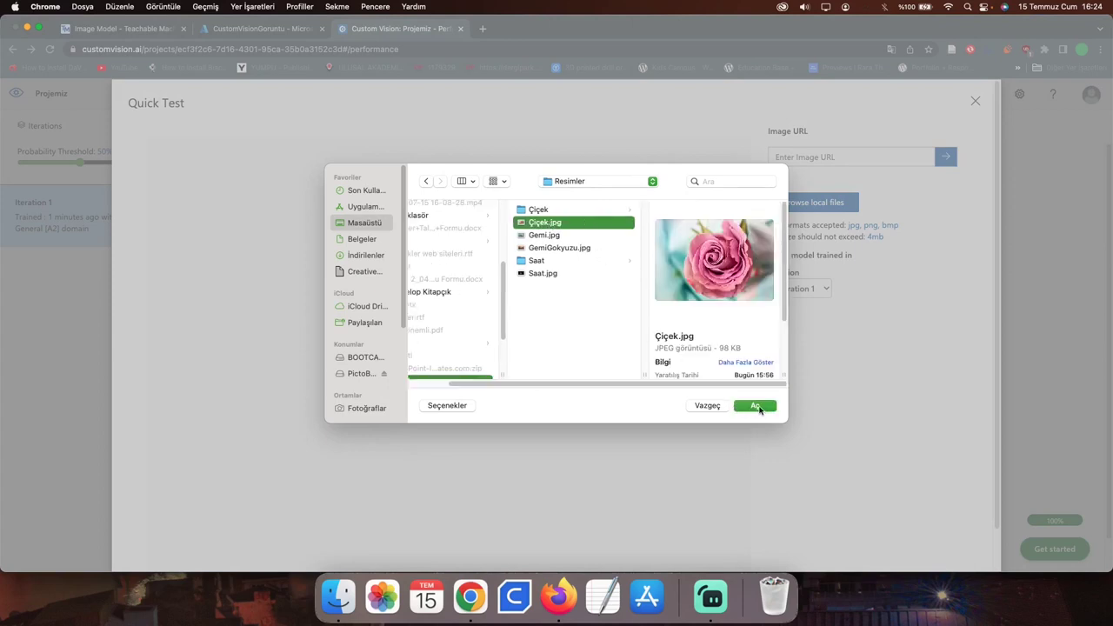
pyautogui.click(756, 406)
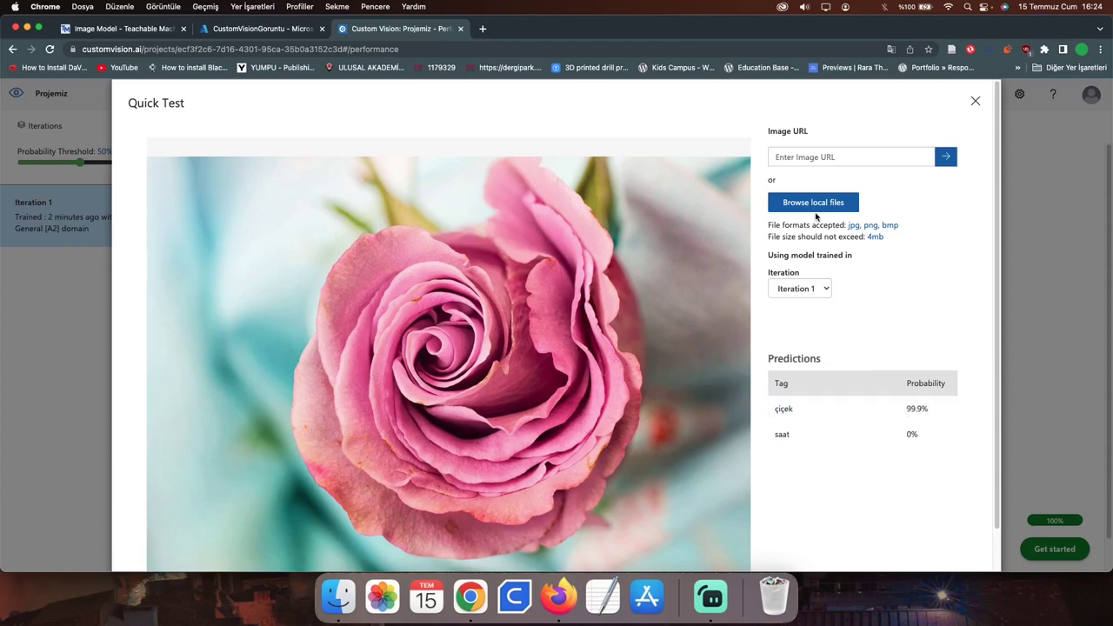
# Test Iteration 1 on the local image Saat.jpg and close the Quick Test.
pyautogui.click(814, 205)
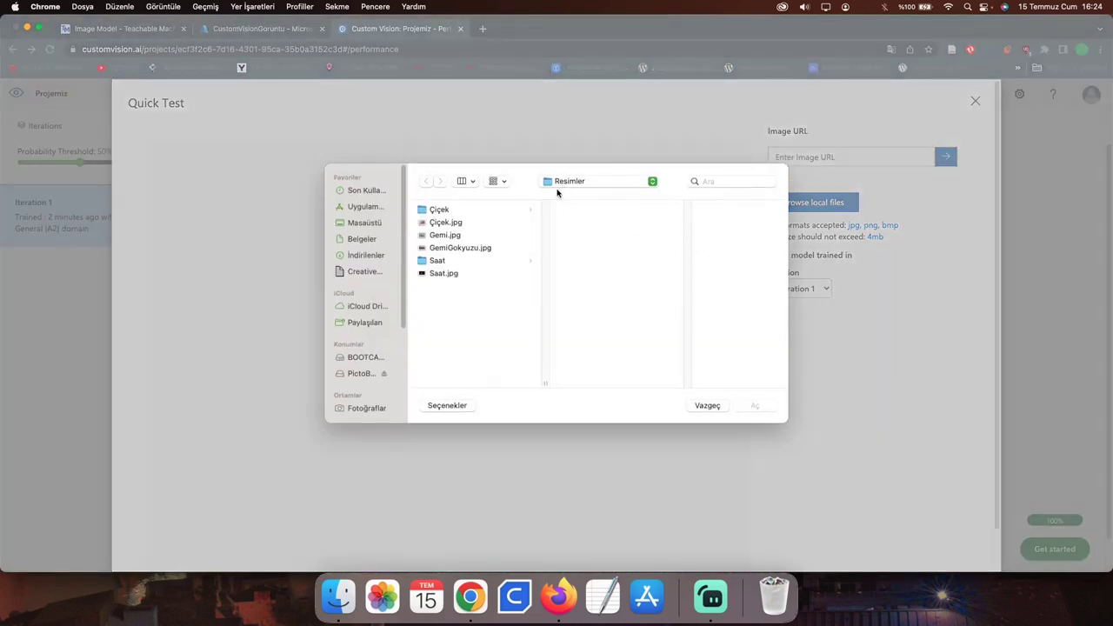
pyautogui.click(443, 273)
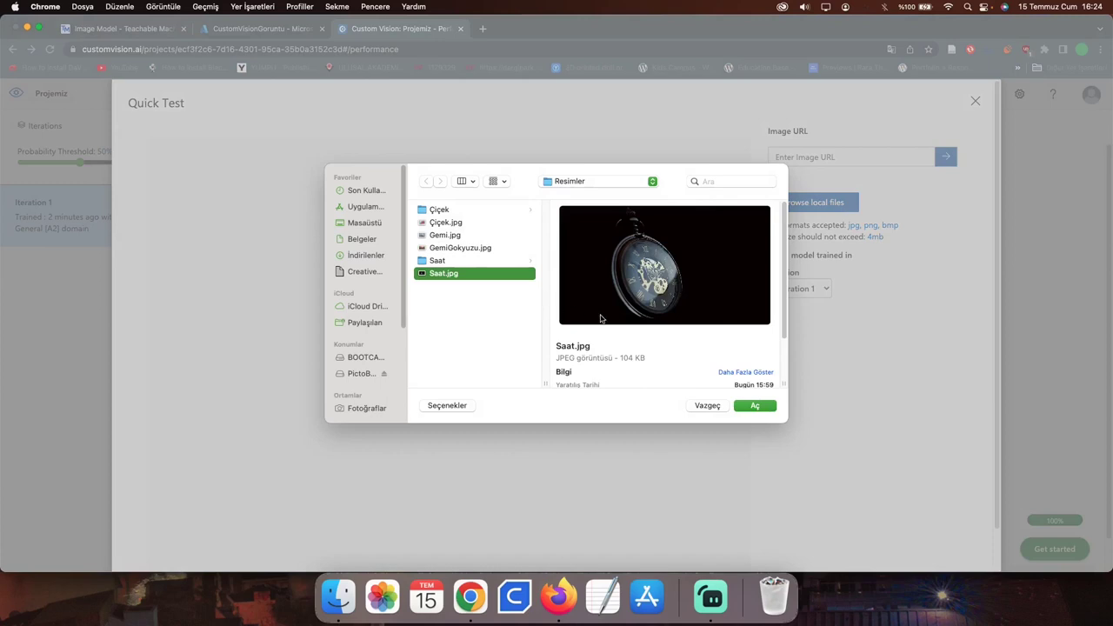
pyautogui.click(757, 406)
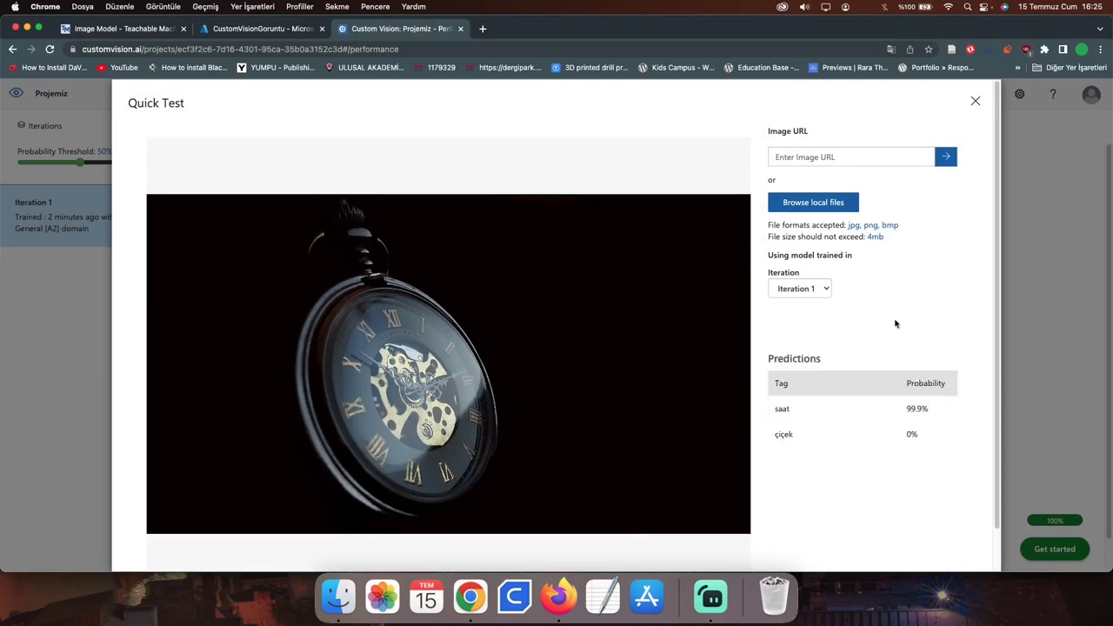
pyautogui.click(973, 104)
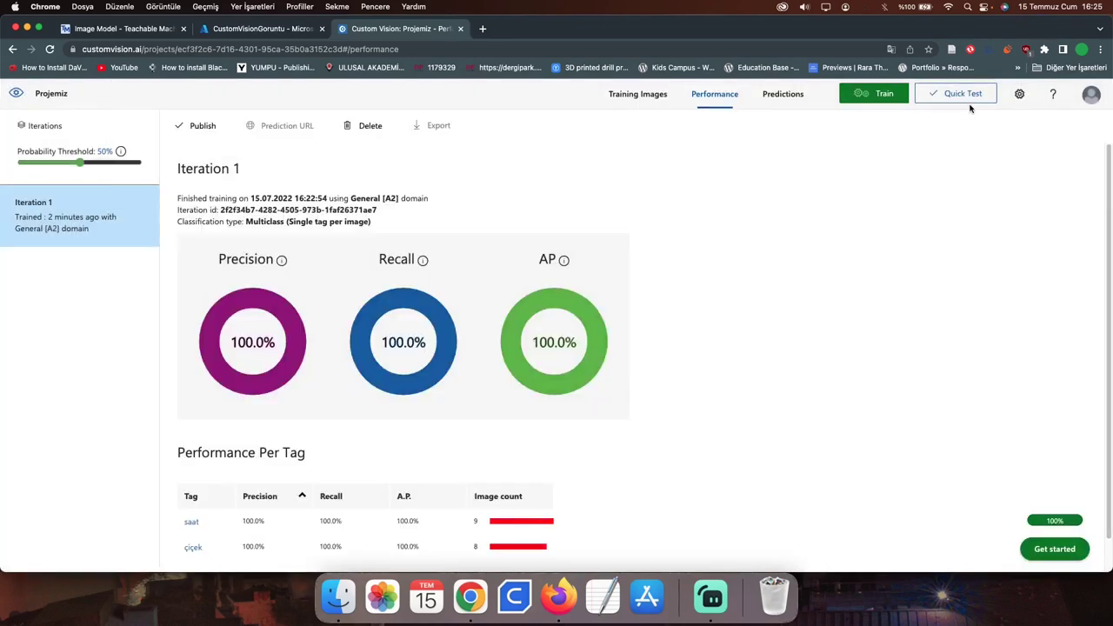